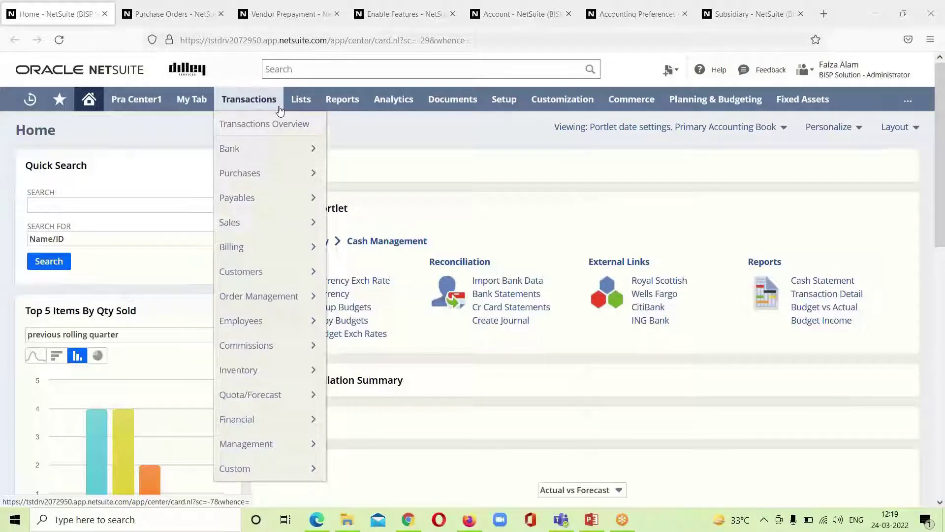
- Examine the accounting features on the Enable Features page, including the Vendor Prepayments and Installments options
{"action": "mouse_move", "coordinate": [510, 105]}
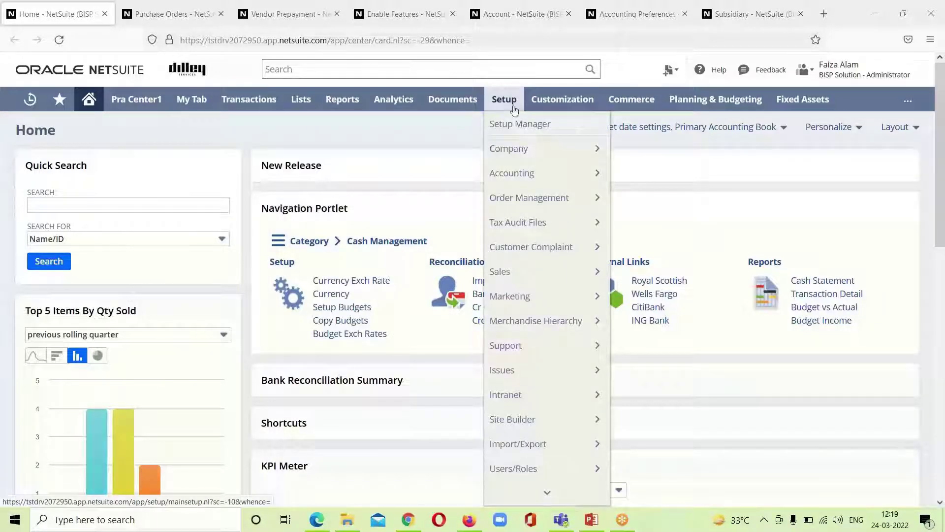
{"action": "mouse_move", "coordinate": [543, 157]}
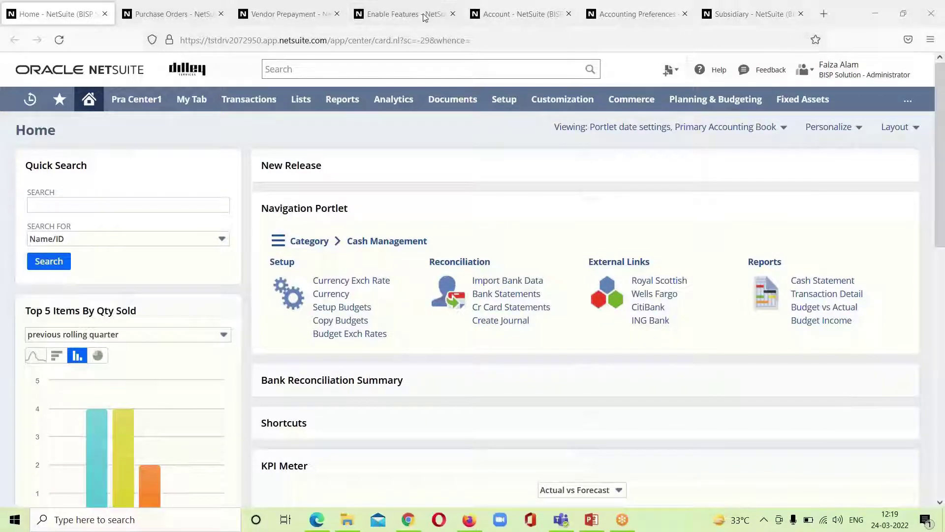
{"action": "left_click", "coordinate": [398, 16]}
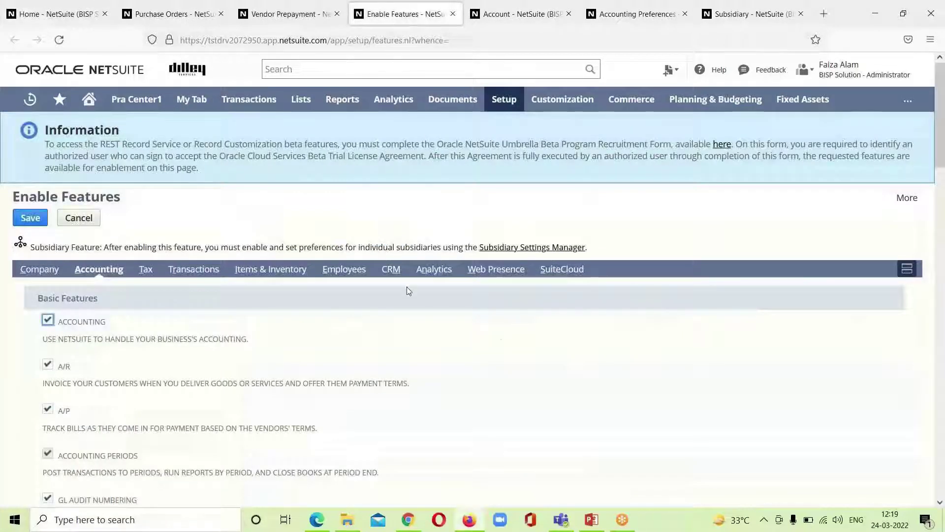
{"action": "scroll", "coordinate": [939, 318], "scroll_direction": "down", "scroll_amount": 4}
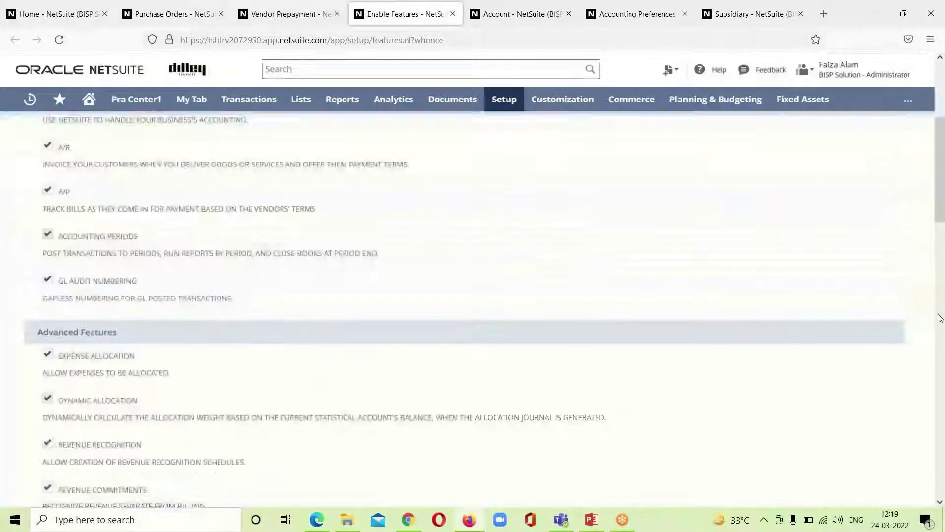
{"action": "scroll", "coordinate": [939, 317], "scroll_direction": "down", "scroll_amount": 15}
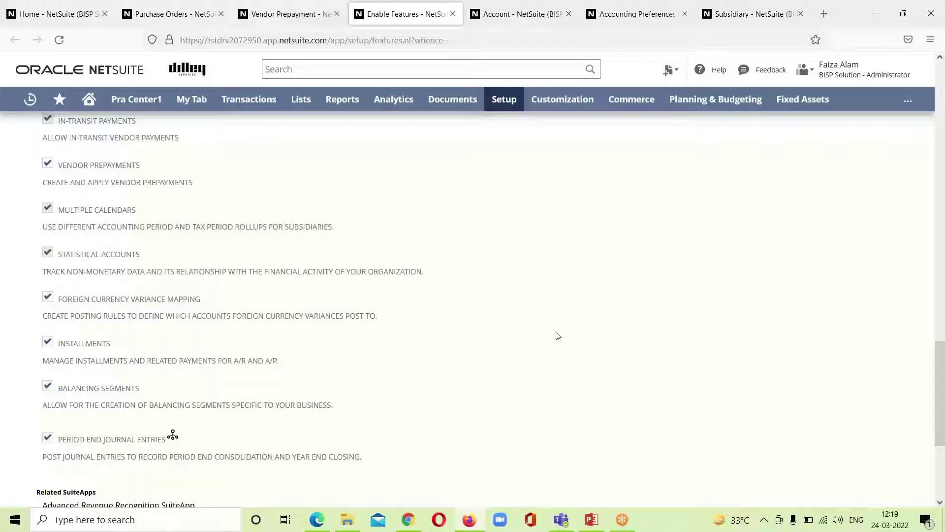
{"action": "left_click_drag", "start_coordinate": [595, 331], "coordinate": [887, 363]}
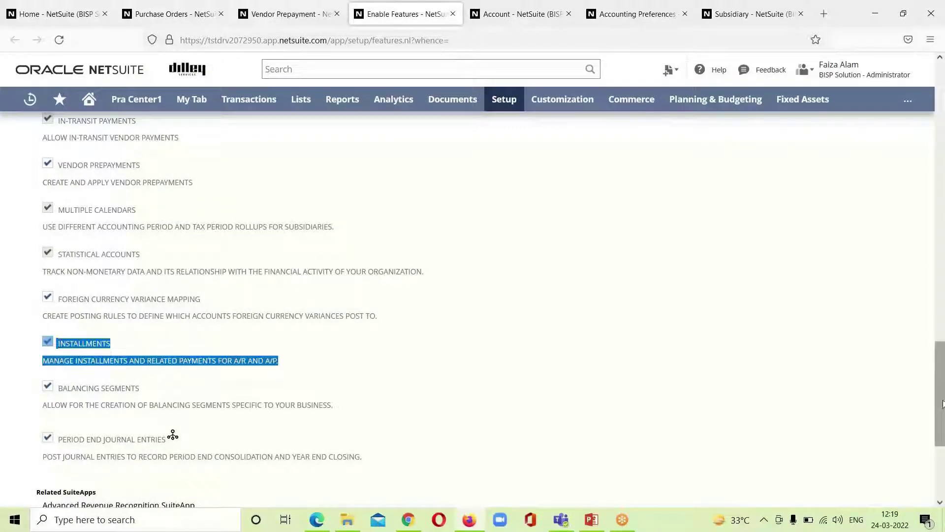
{"action": "scroll", "coordinate": [942, 404], "scroll_direction": "up", "scroll_amount": 3}
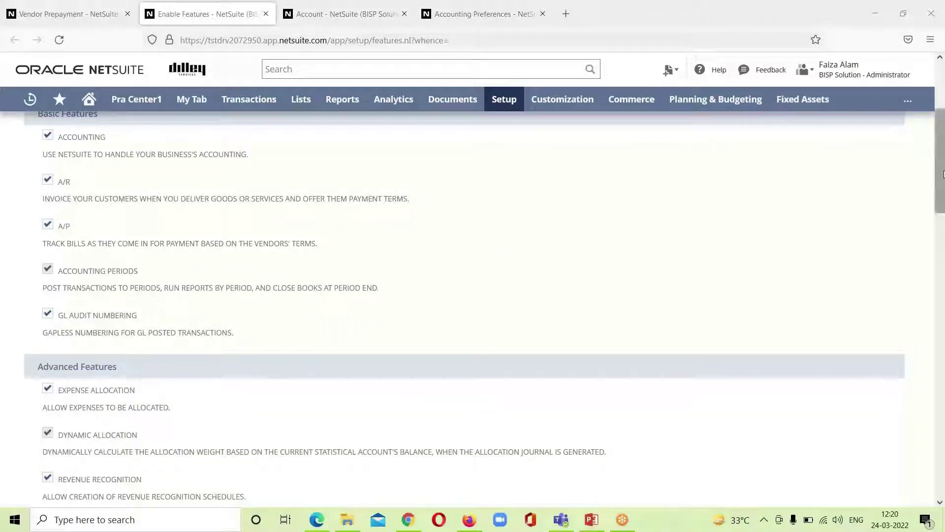
{"action": "left_click_drag", "start_coordinate": [942, 173], "coordinate": [941, 358]}
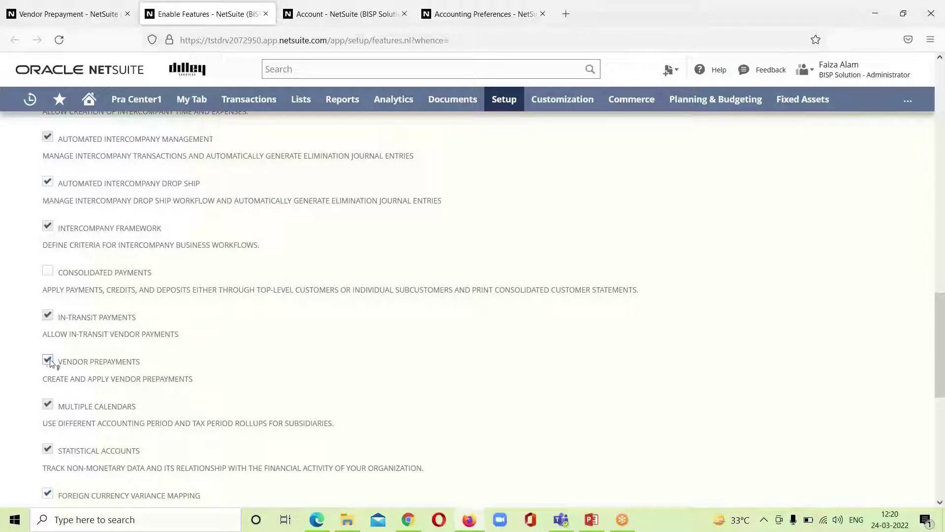
{"action": "left_click", "coordinate": [943, 121]}
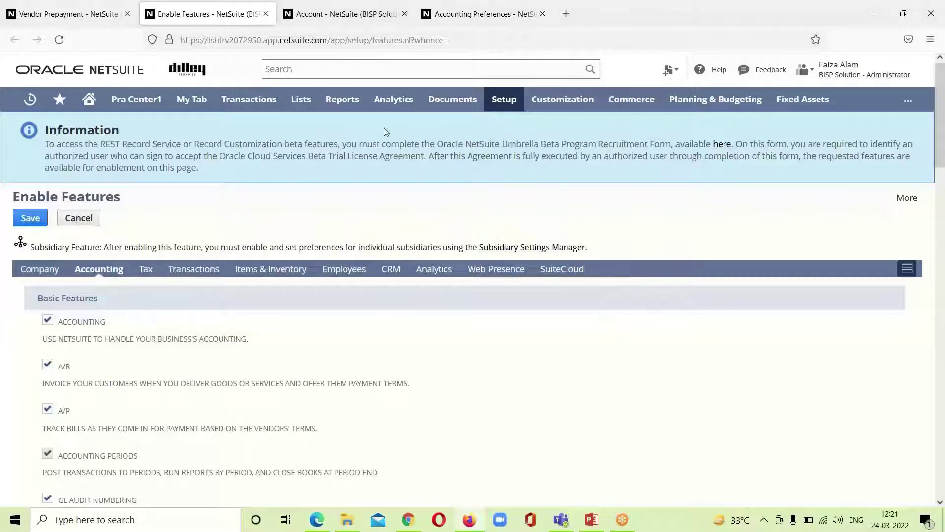
- Locate the accounting setup entries and bring up the 108 Vendor Prepayment account record
{"action": "mouse_move", "coordinate": [508, 100]}
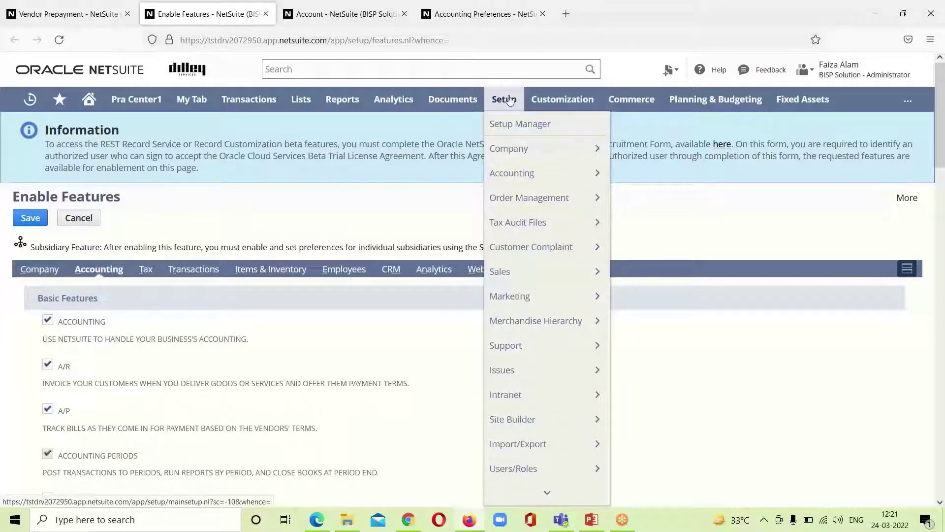
{"action": "mouse_move", "coordinate": [536, 243]}
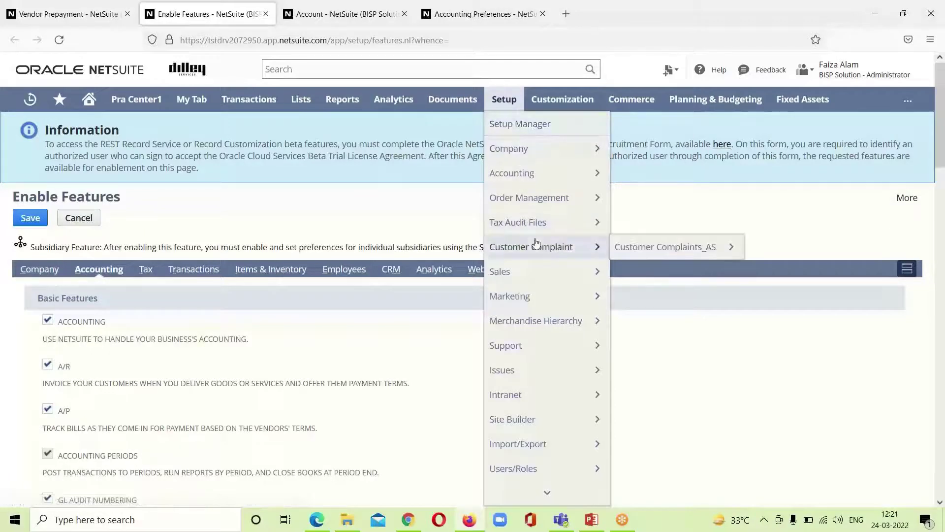
{"action": "mouse_move", "coordinate": [541, 170]}
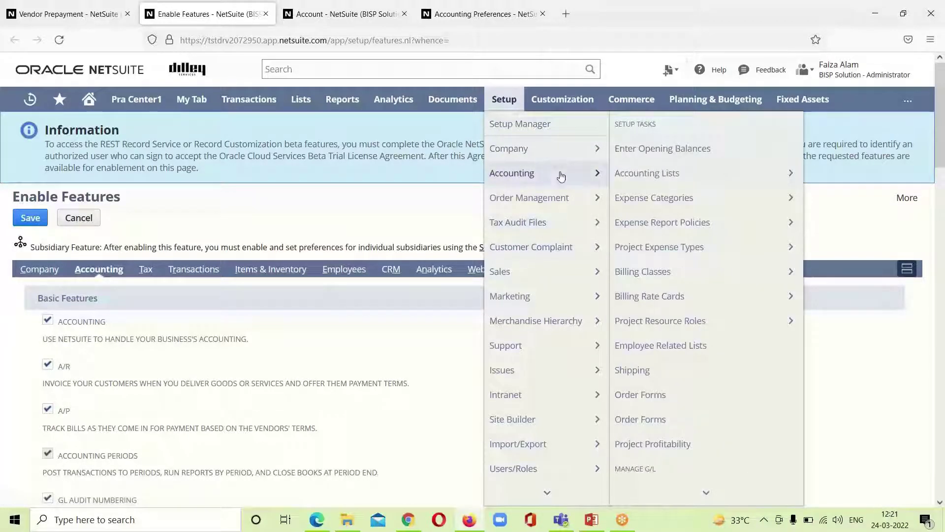
{"action": "mouse_move", "coordinate": [695, 431]}
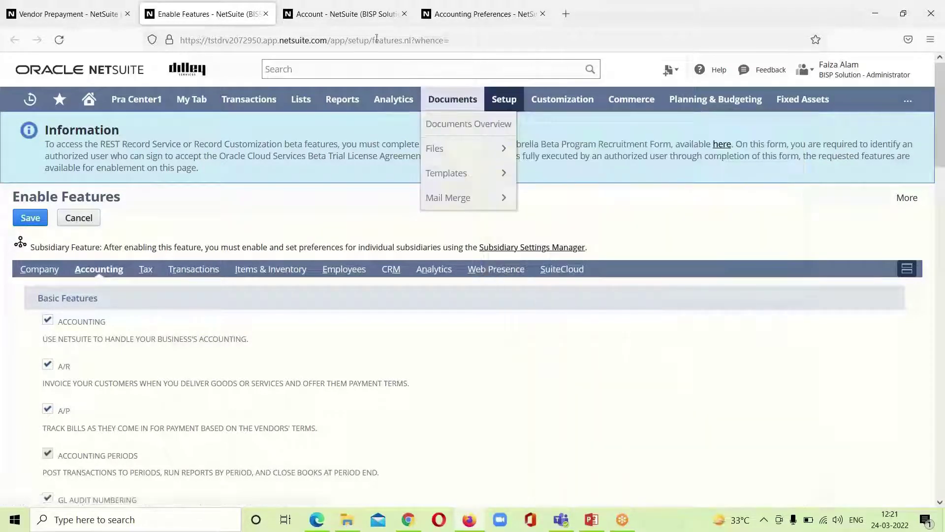
{"action": "left_click", "coordinate": [359, 18]}
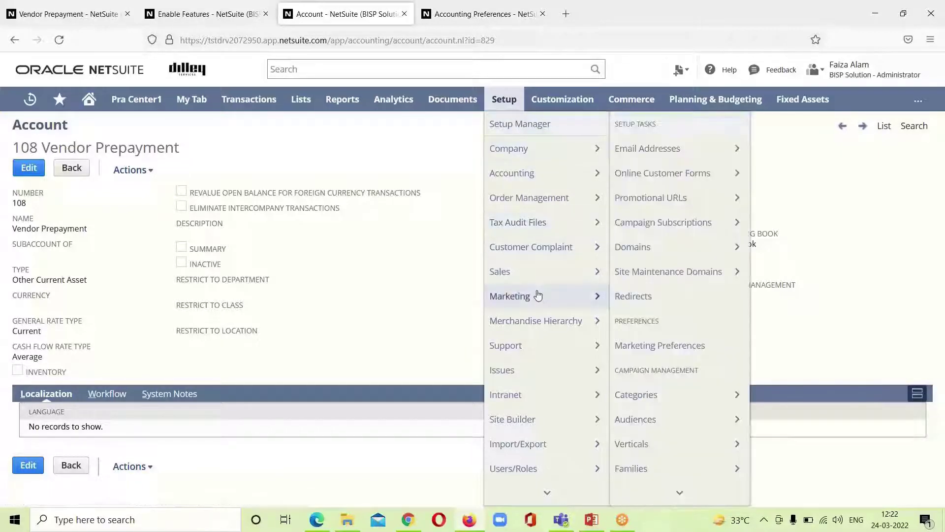
- Open the AMERICAS subsidiary record for editing from the company setup
{"action": "mouse_move", "coordinate": [555, 156]}
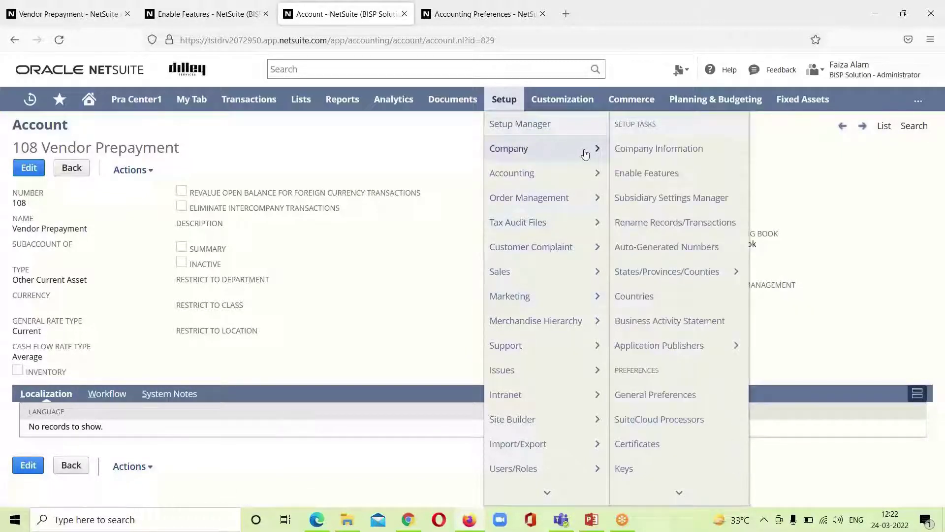
{"action": "mouse_move", "coordinate": [677, 503]}
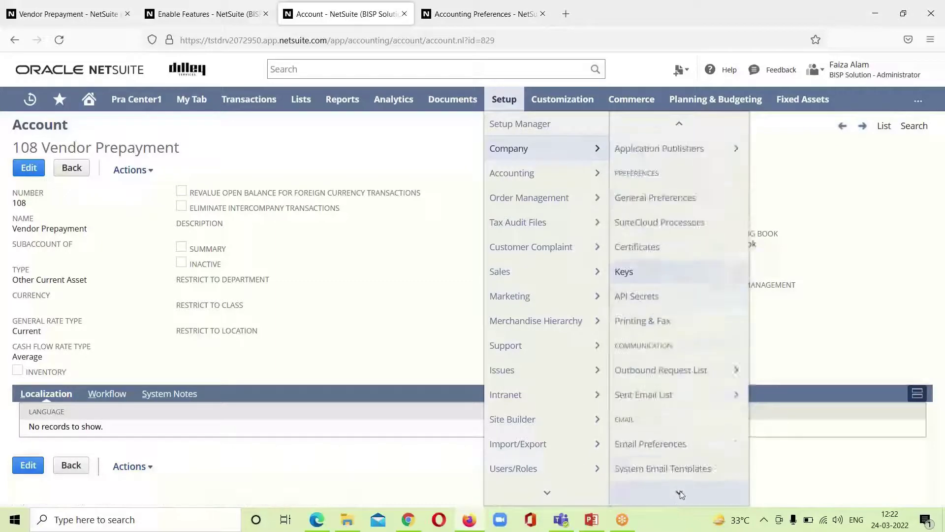
{"action": "mouse_move", "coordinate": [678, 418]}
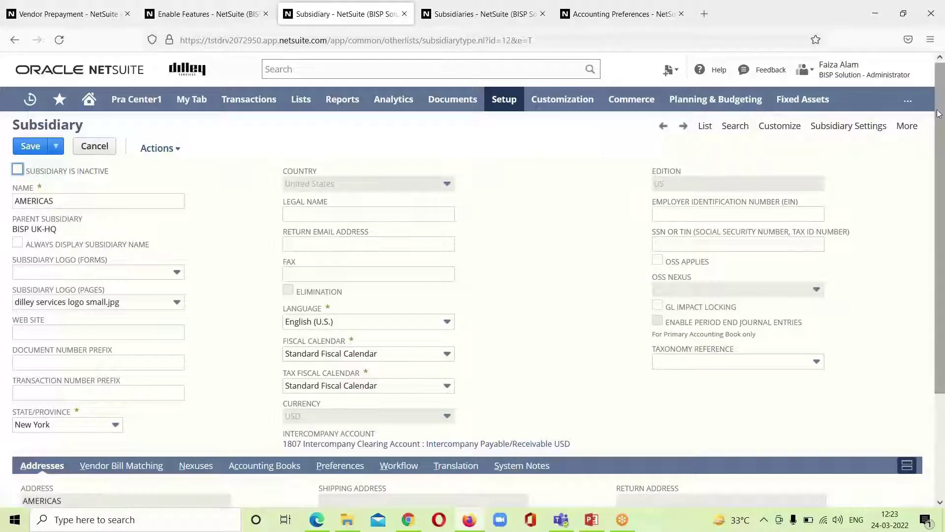
- Review the Vendor Prepayment Account choices in the AMERICAS subsidiary's general preferences, leaving 108 Vendor Prepayment selected
{"action": "scroll", "coordinate": [938, 114], "scroll_direction": "down", "scroll_amount": 5}
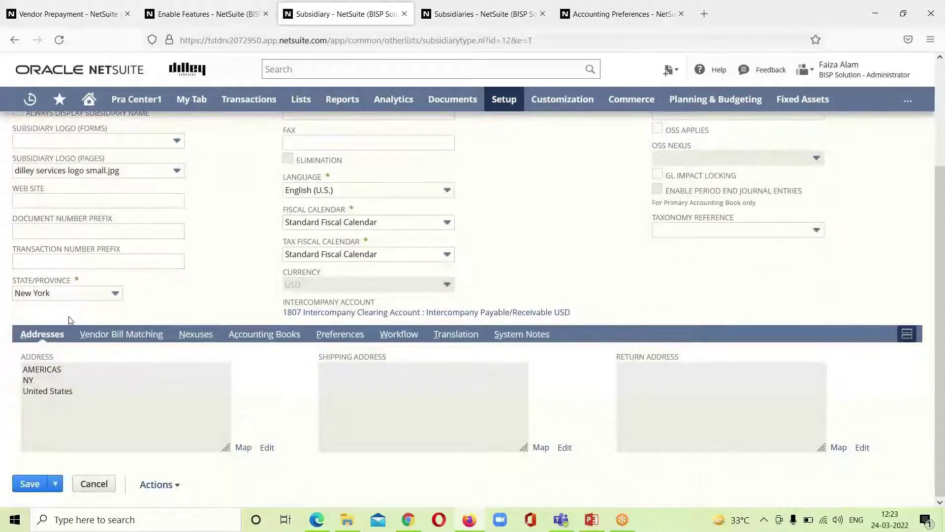
{"action": "left_click", "coordinate": [341, 335]}
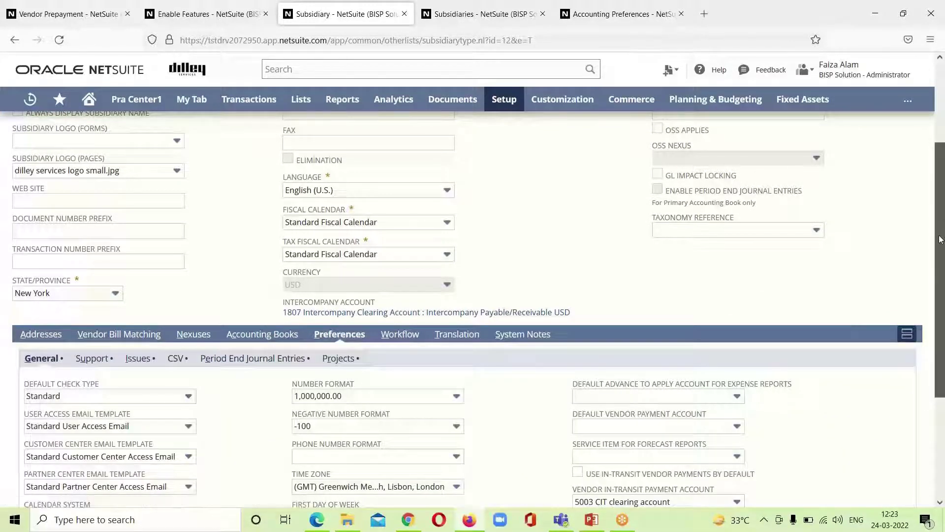
{"action": "scroll", "coordinate": [762, 366], "scroll_direction": "down", "scroll_amount": 4}
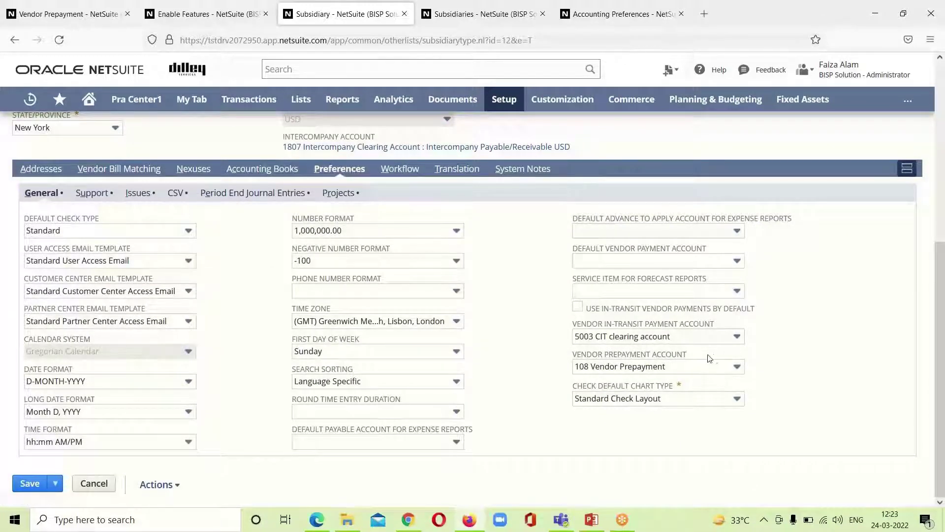
{"action": "left_click", "coordinate": [738, 370]}
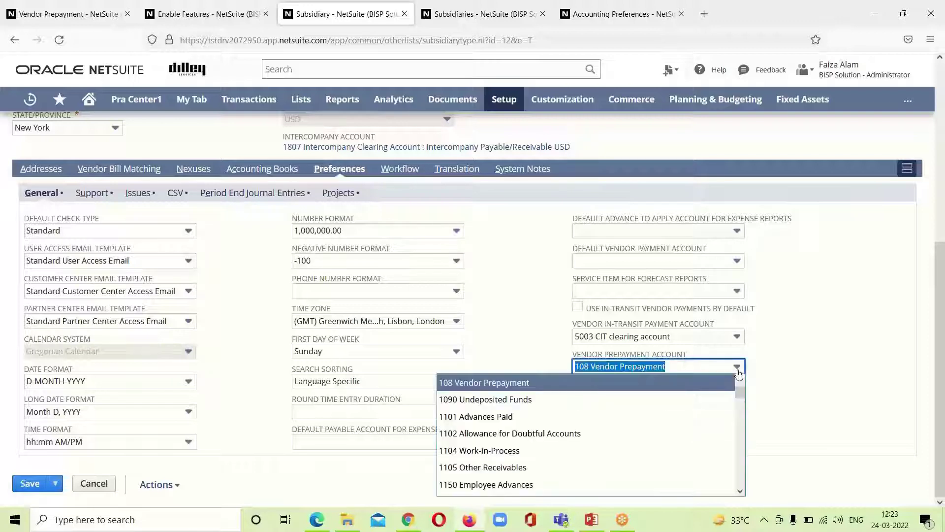
{"action": "left_click", "coordinate": [792, 351]}
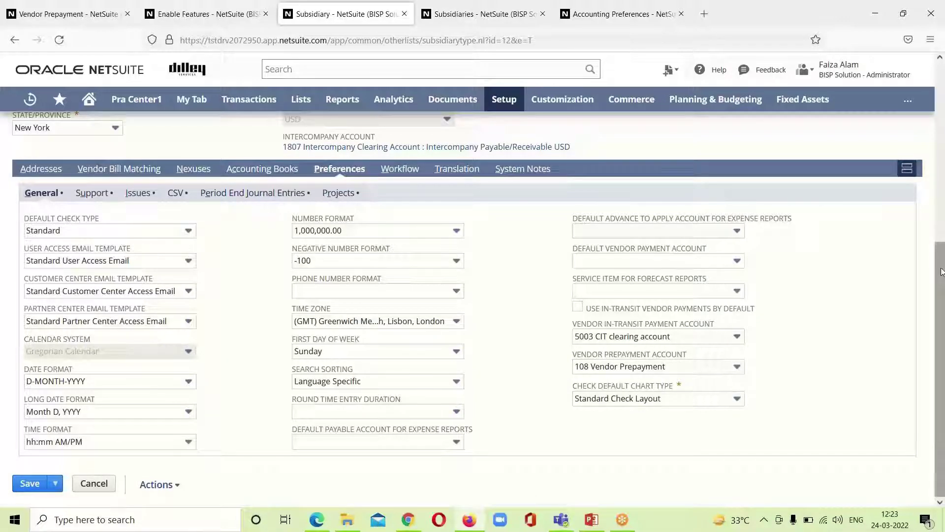
{"action": "scroll", "coordinate": [941, 271], "scroll_direction": "up", "scroll_amount": 6}
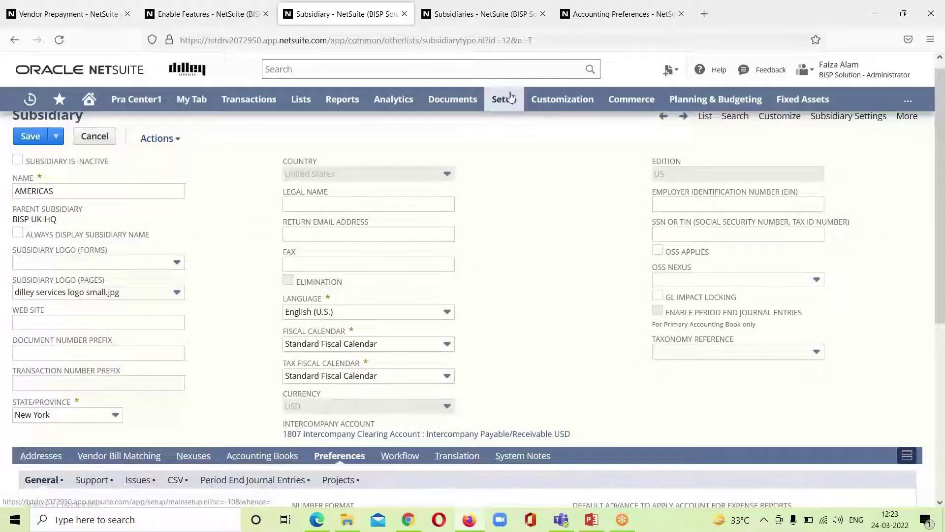
- Bring up the Accounting Preferences and examine the Accounts Payable section's vendor prepayment settings
{"action": "mouse_move", "coordinate": [511, 97]}
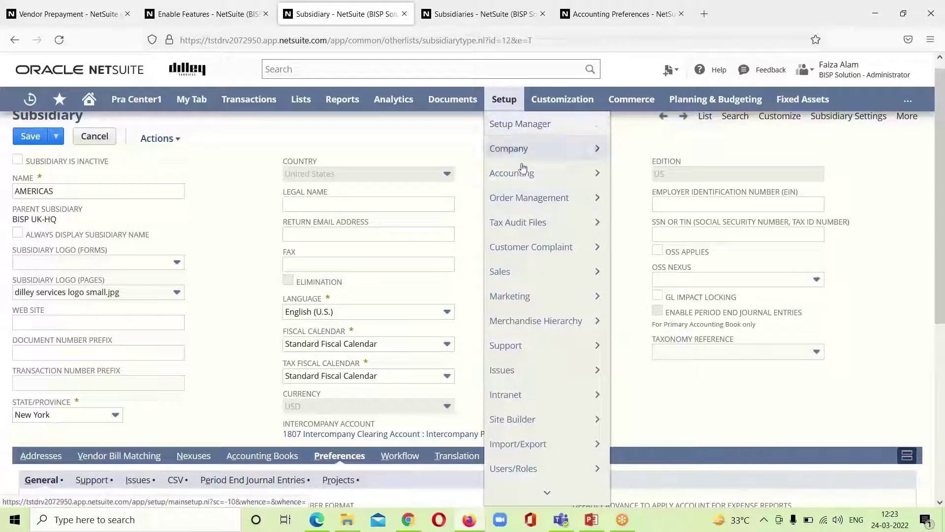
{"action": "mouse_move", "coordinate": [527, 173]}
{"action": "mouse_move", "coordinate": [685, 179]}
{"action": "mouse_move", "coordinate": [707, 492]}
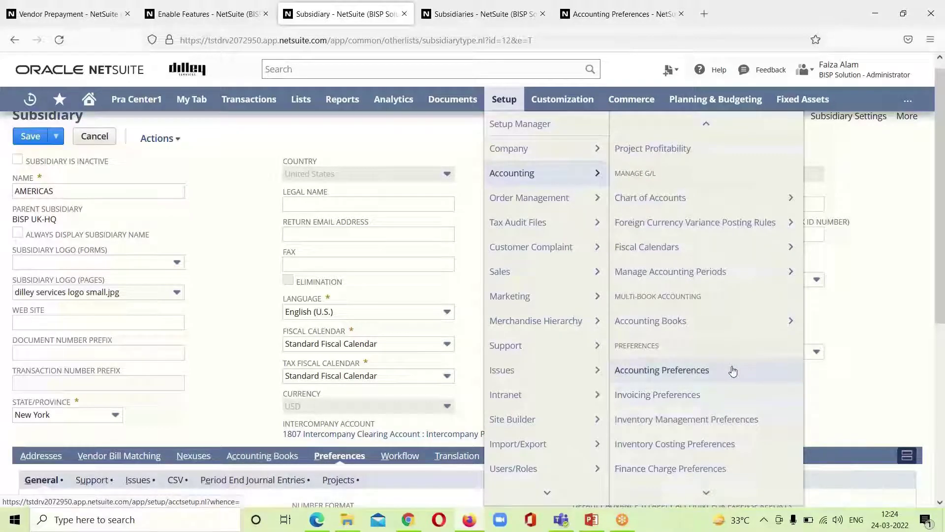
{"action": "left_click", "coordinate": [652, 21]}
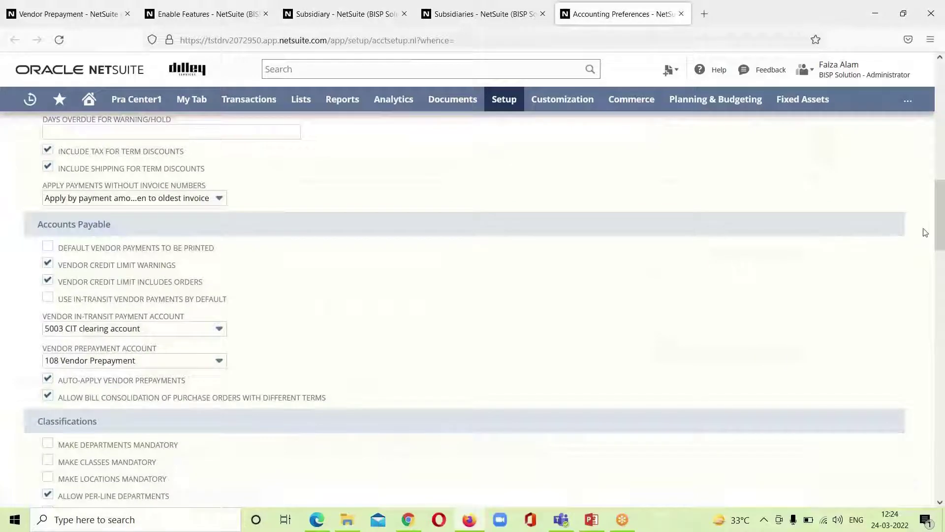
{"action": "left_click_drag", "start_coordinate": [943, 225], "coordinate": [944, 29]}
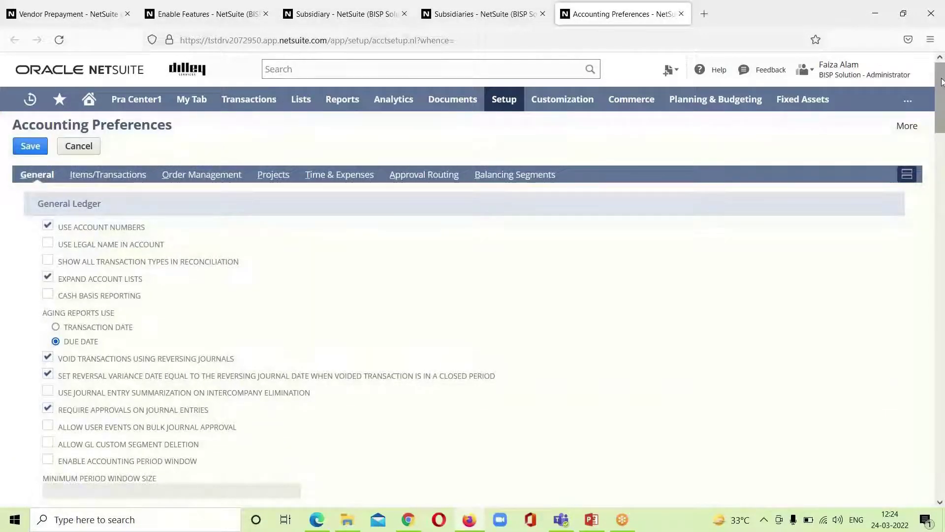
{"action": "left_click_drag", "start_coordinate": [942, 81], "coordinate": [942, 192]}
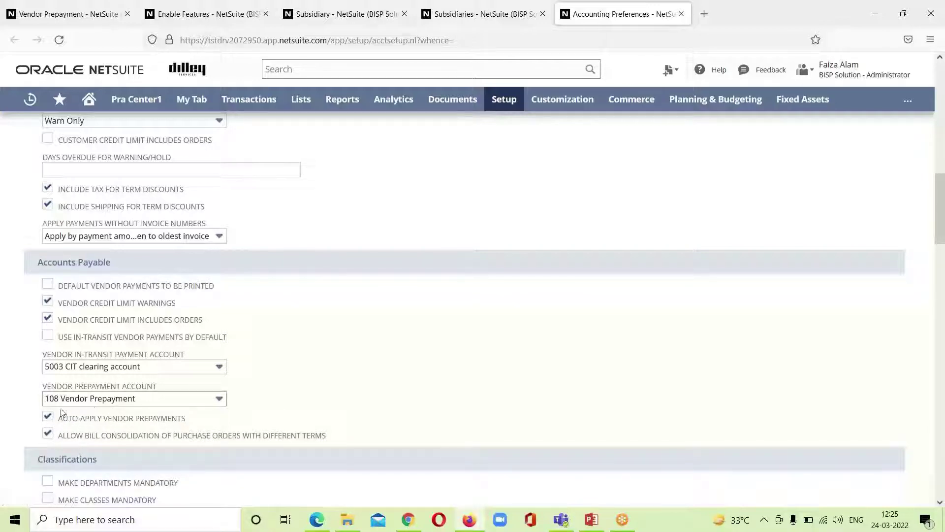
- Turn the Auto-Apply Vendor Prepayments preference off and back on
{"action": "left_click", "coordinate": [48, 417]}
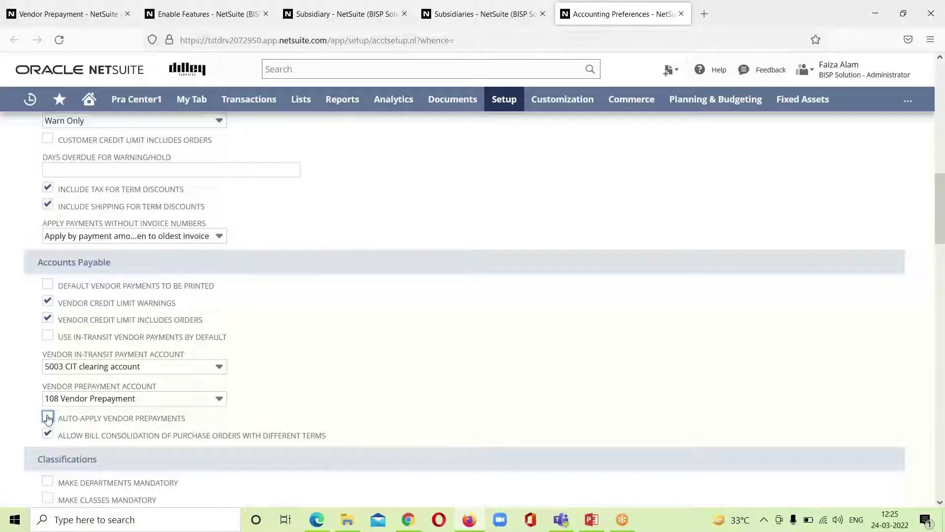
{"action": "left_click", "coordinate": [48, 417]}
- Open the list of purchase orders, leaving the Accounting Preferences page without saving
{"action": "left_click_drag", "start_coordinate": [941, 206], "coordinate": [941, 94]}
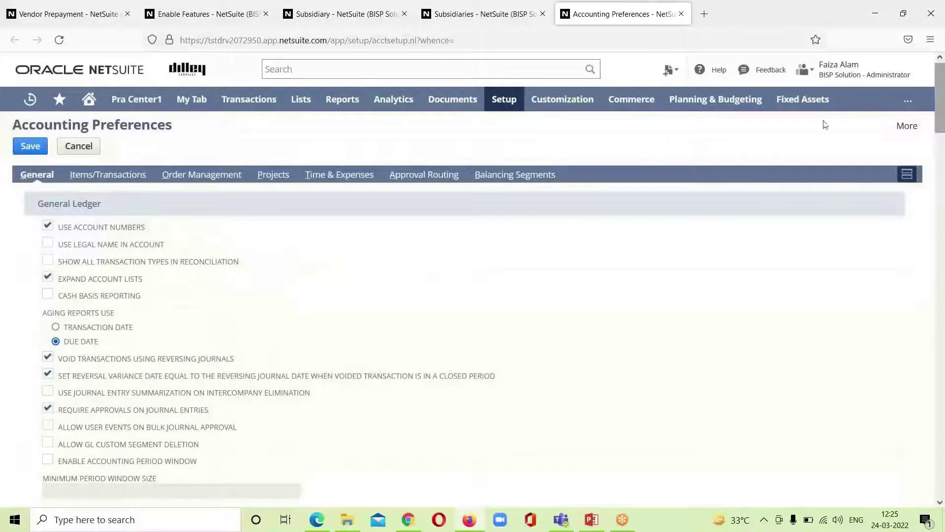
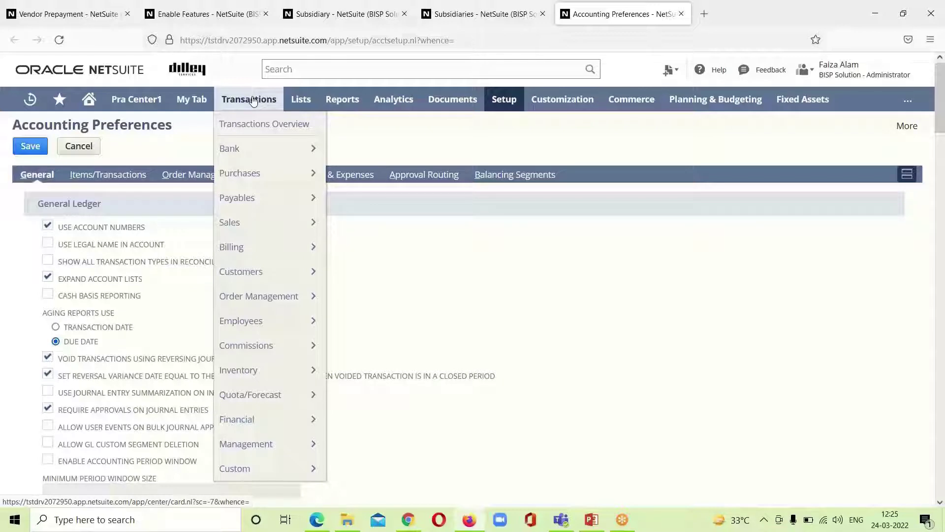
{"action": "mouse_move", "coordinate": [261, 172]}
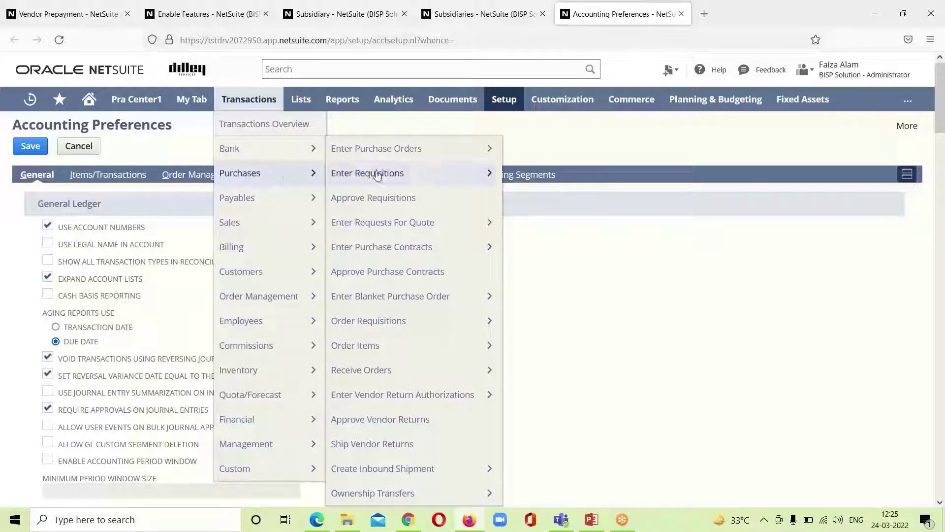
{"action": "mouse_move", "coordinate": [477, 150]}
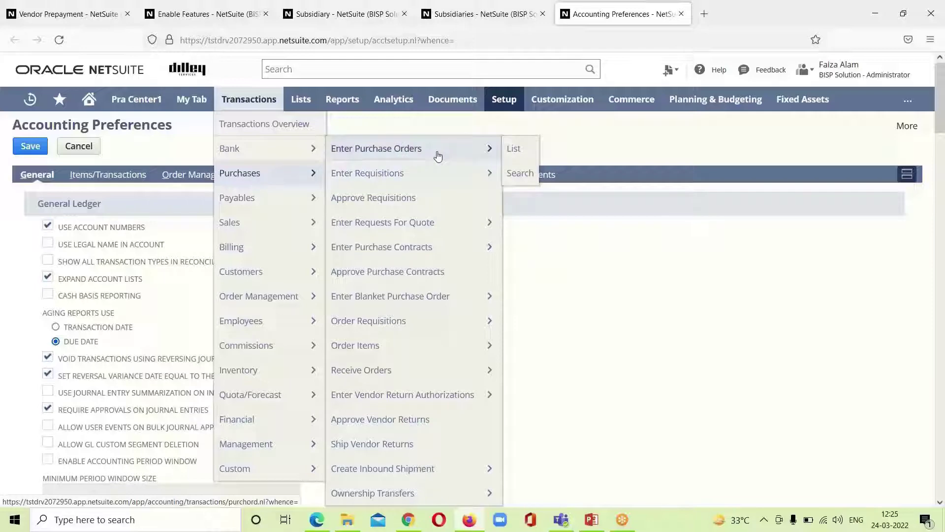
{"action": "left_click", "coordinate": [521, 148]}
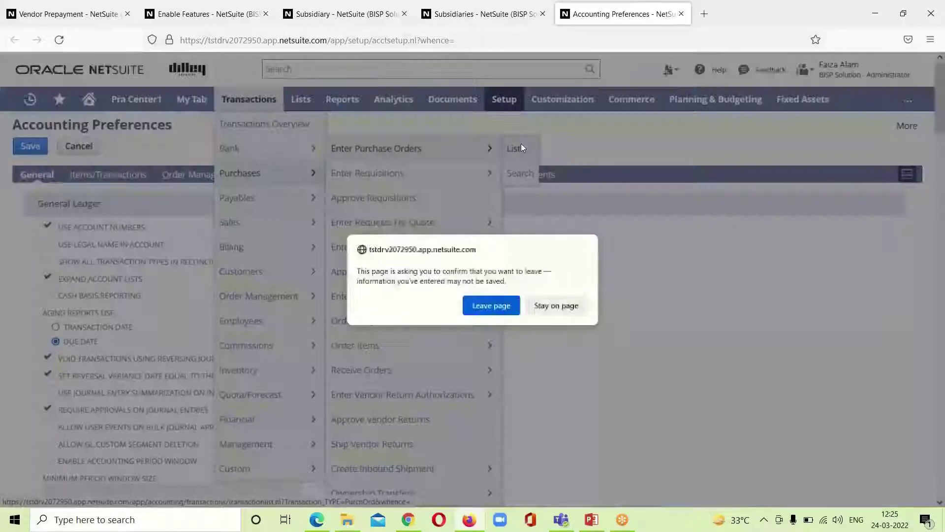
{"action": "left_click", "coordinate": [491, 305]}
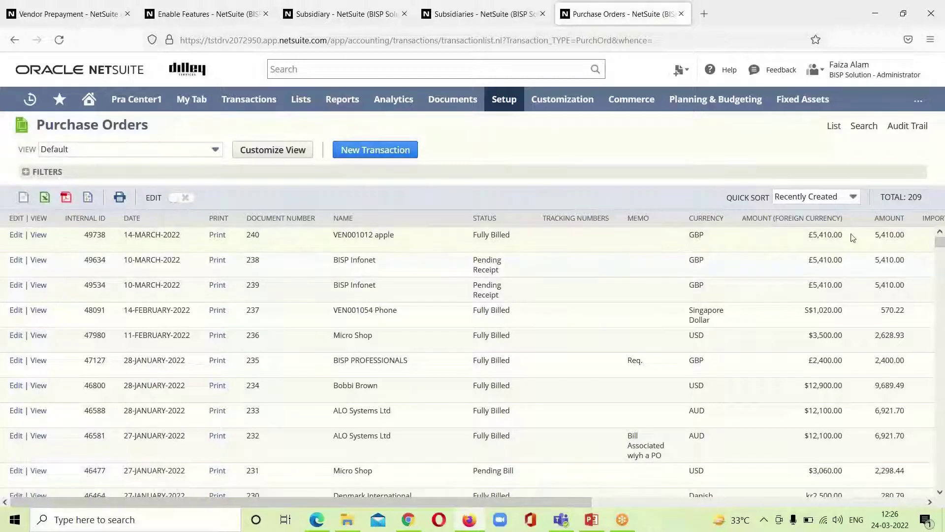
- Start a vendor prepayment from Micro Shop's approved, pending-bill purchase order for 3,060.00 and select the AVR account
{"action": "mouse_move", "coordinate": [940, 243]}
{"action": "left_mouse_down"}
{"action": "mouse_move", "coordinate": [940, 277]}
{"action": "mouse_move", "coordinate": [940, 247]}
{"action": "left_mouse_up"}
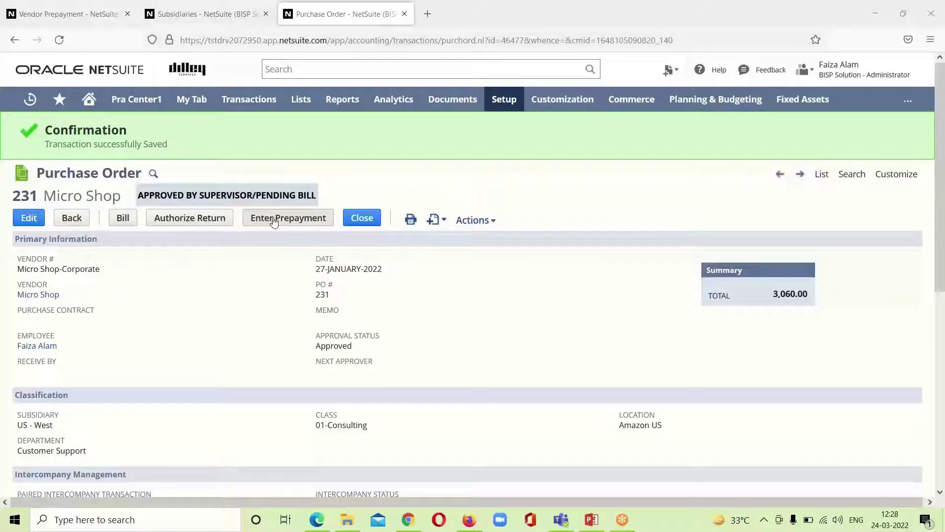
{"action": "left_click", "coordinate": [274, 222]}
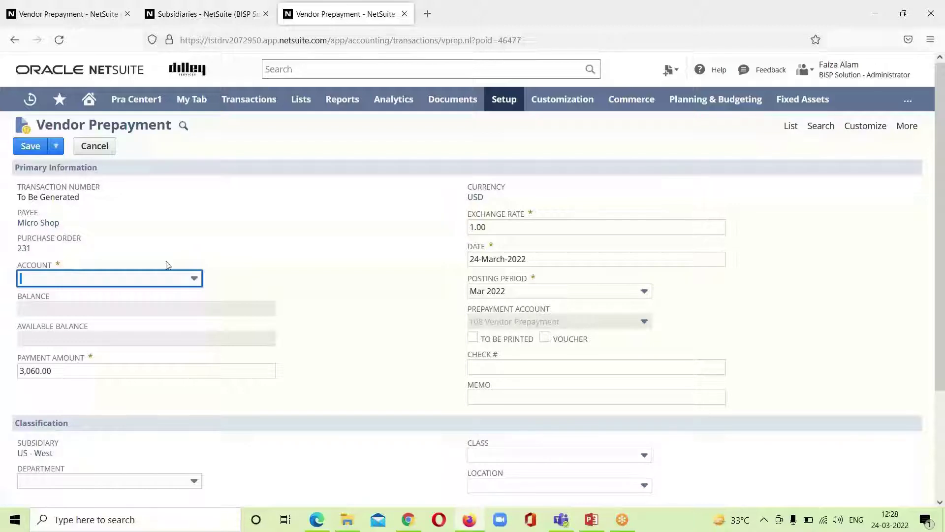
{"action": "left_click", "coordinate": [195, 279]}
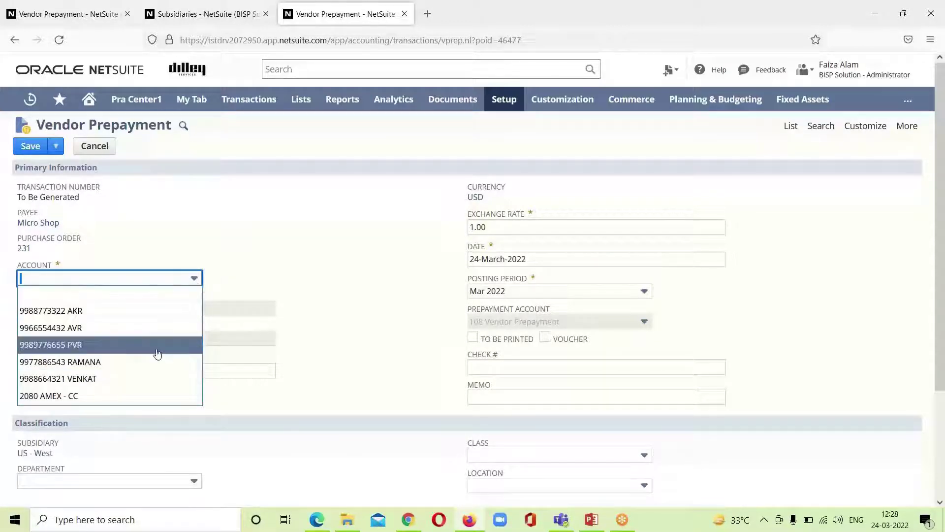
{"action": "left_click", "coordinate": [180, 334]}
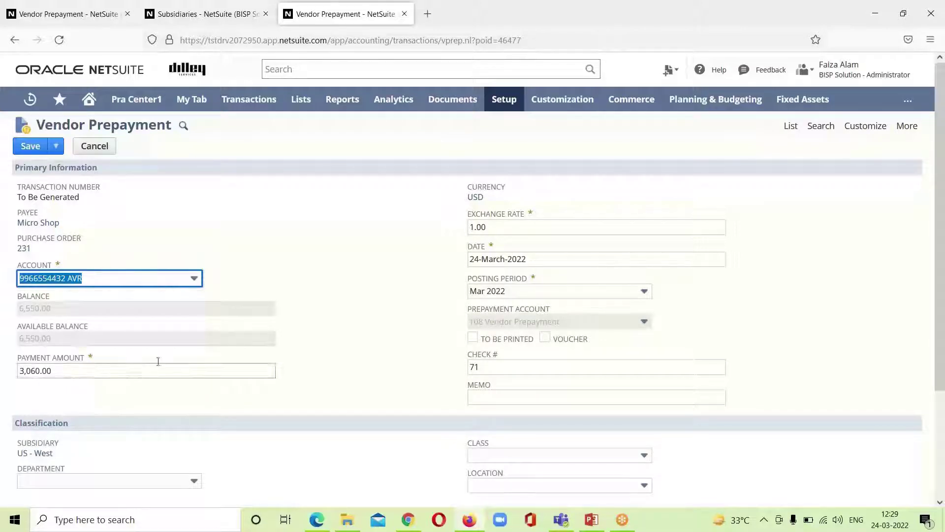
{"action": "left_click_drag", "start_coordinate": [937, 229], "coordinate": [937, 343]}
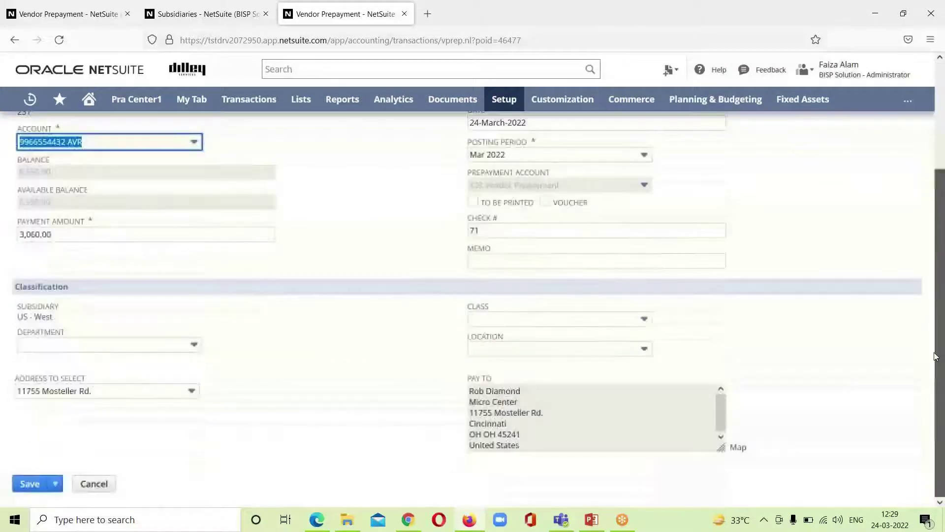
{"action": "scroll", "coordinate": [910, 329], "scroll_direction": "up", "scroll_amount": 5}
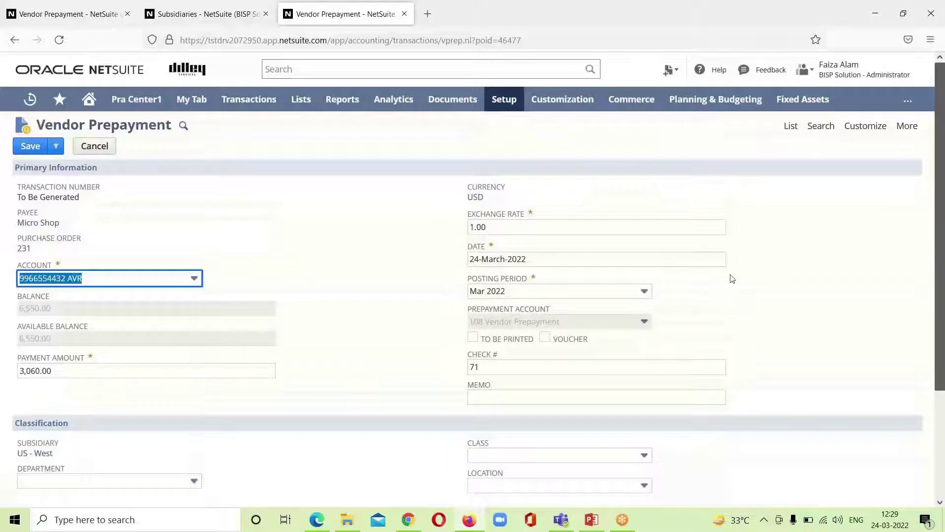
- Set the Micro Shop prepayment's payment amount to 2000 and save the transaction
{"action": "left_click_drag", "start_coordinate": [60, 371], "coordinate": [1, 370]}
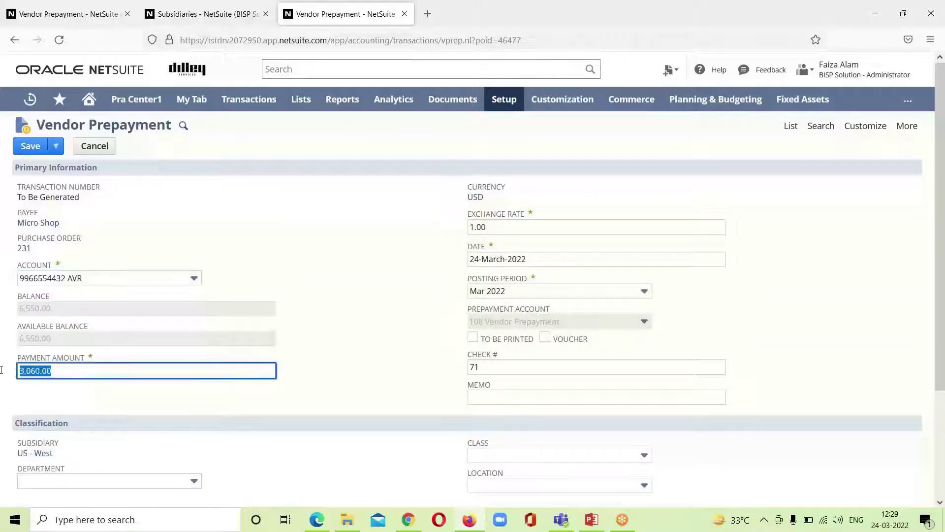
{"action": "key", "text": "BackSpace"}
{"action": "type", "text": "2000"}
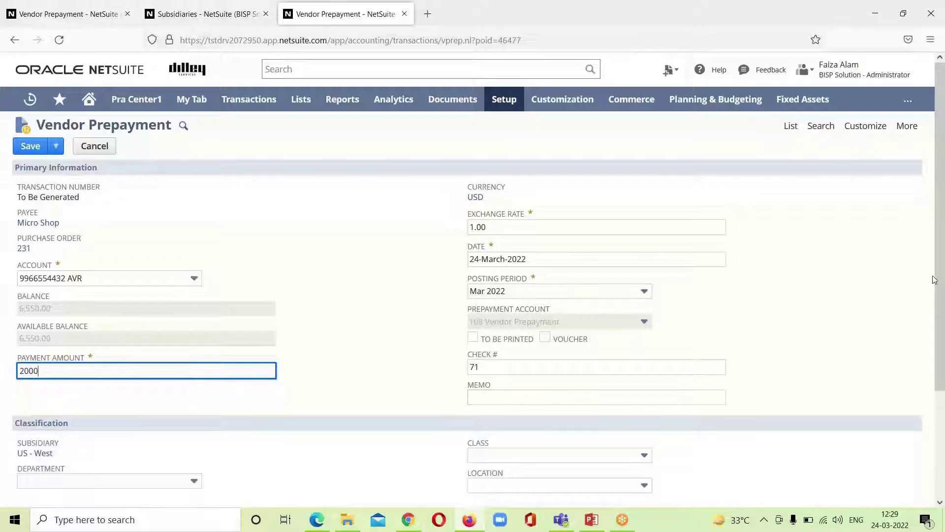
{"action": "left_click_drag", "start_coordinate": [941, 281], "coordinate": [943, 379]}
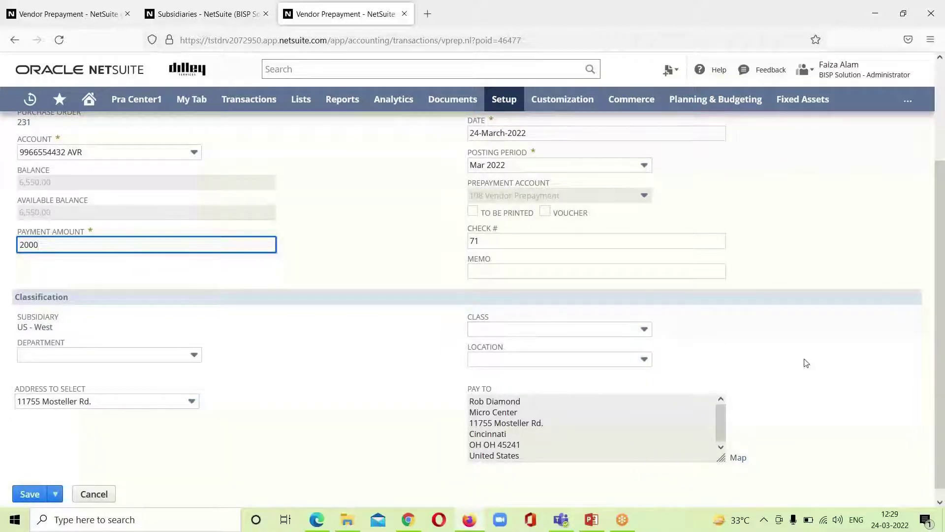
{"action": "scroll", "coordinate": [938, 327], "scroll_direction": "up", "scroll_amount": 5}
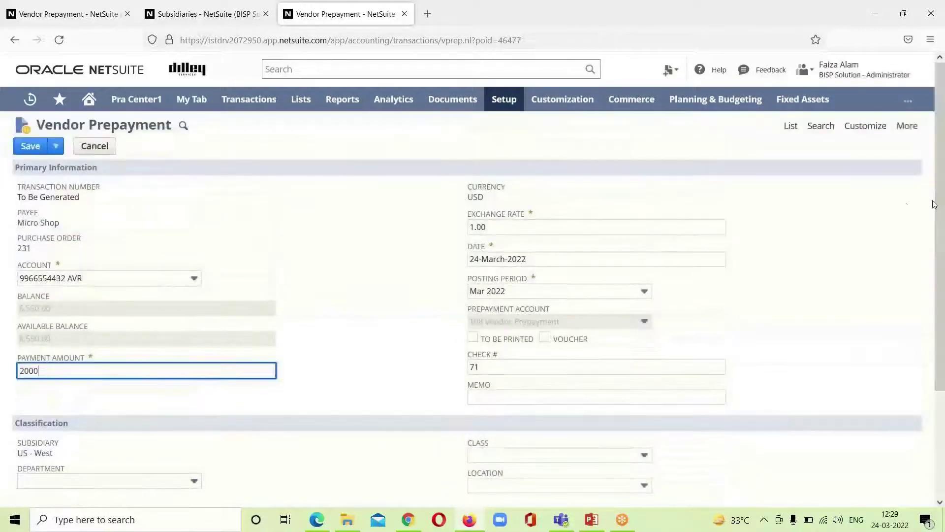
{"action": "left_click", "coordinate": [30, 146]}
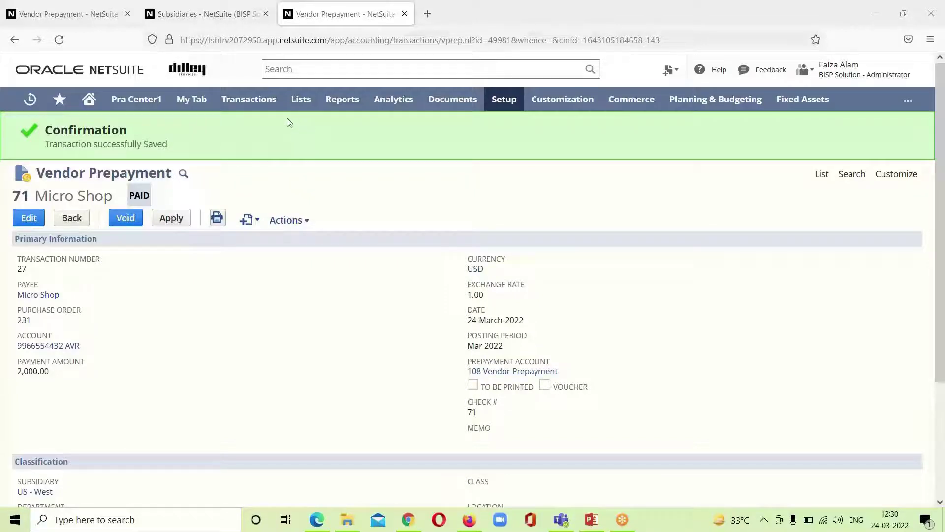
- Switch to the blank standalone Vendor Prepayment form and choose Davidson Leasing from the payee list
{"action": "mouse_move", "coordinate": [268, 103]}
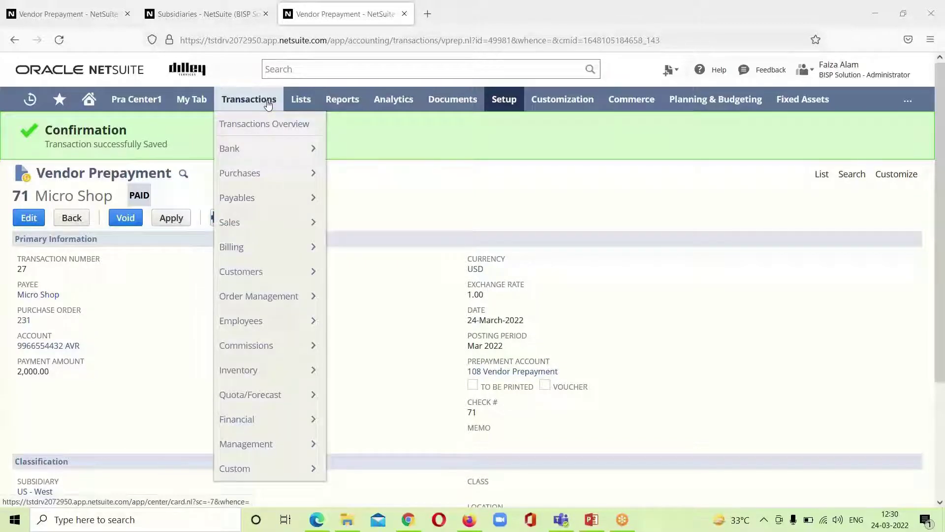
{"action": "mouse_move", "coordinate": [262, 207]}
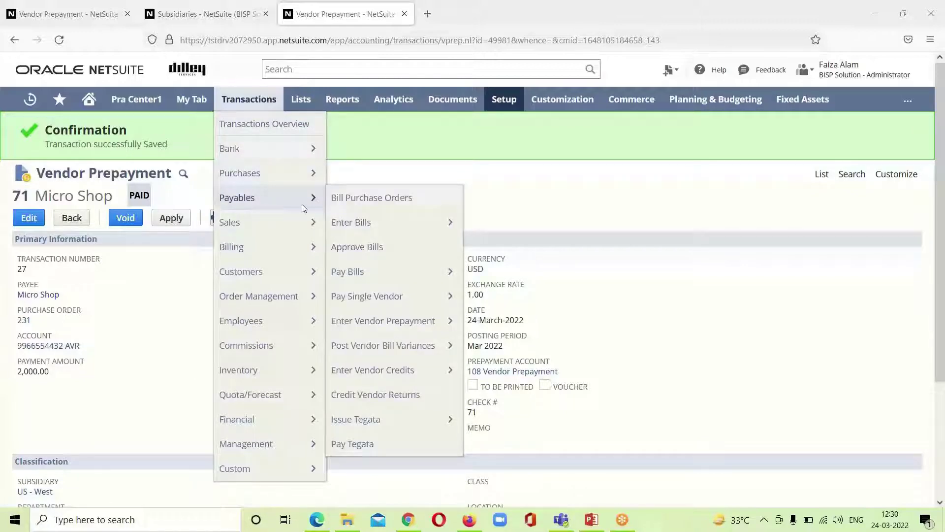
{"action": "mouse_move", "coordinate": [394, 325]}
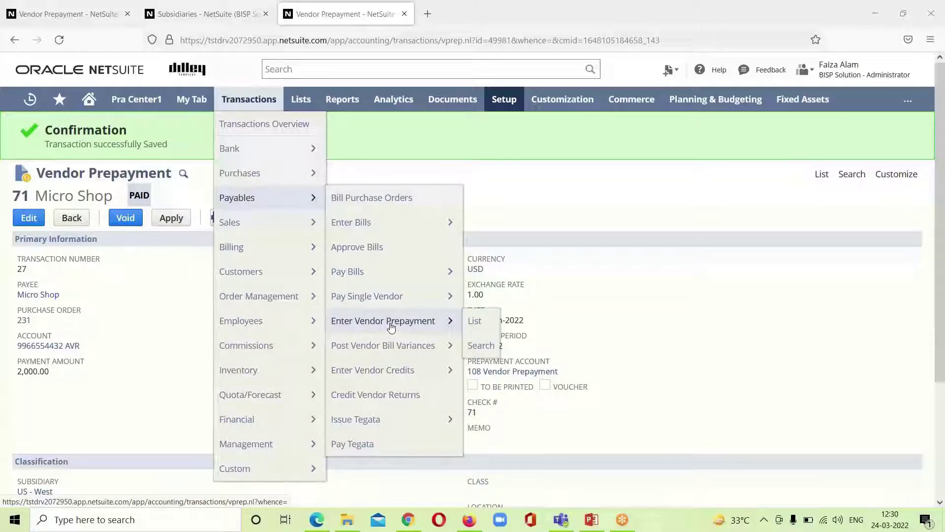
{"action": "left_click", "coordinate": [22, 14]}
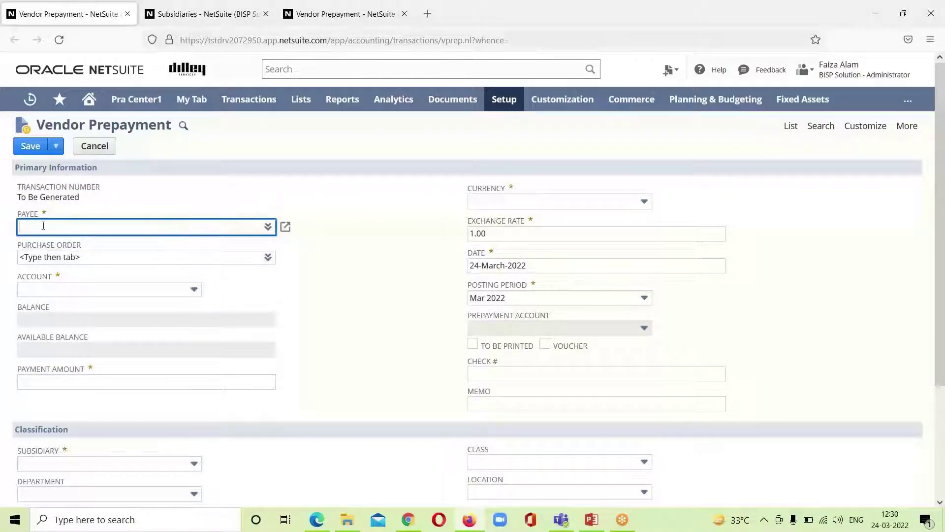
{"action": "left_click", "coordinate": [270, 226]}
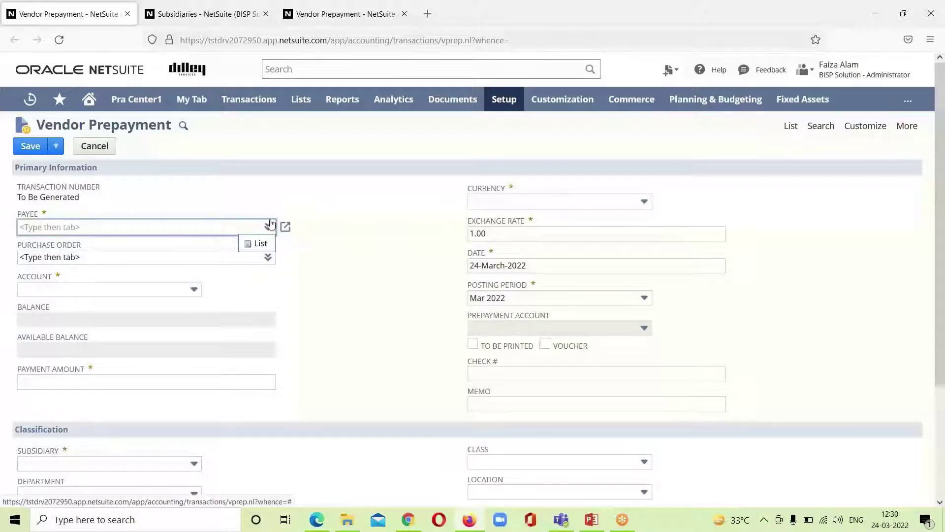
{"action": "left_click", "coordinate": [260, 243]}
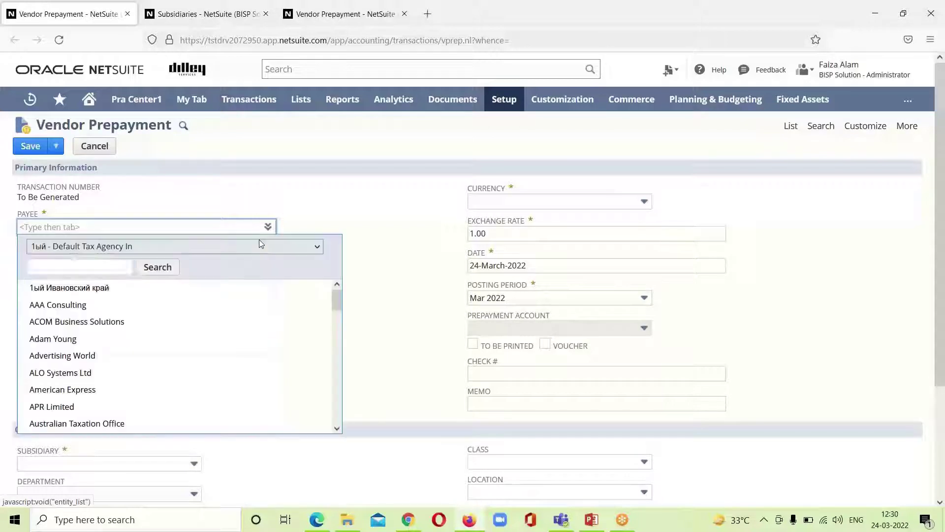
{"action": "left_click_drag", "start_coordinate": [333, 296], "coordinate": [323, 417]}
{"action": "left_click", "coordinate": [142, 377]}
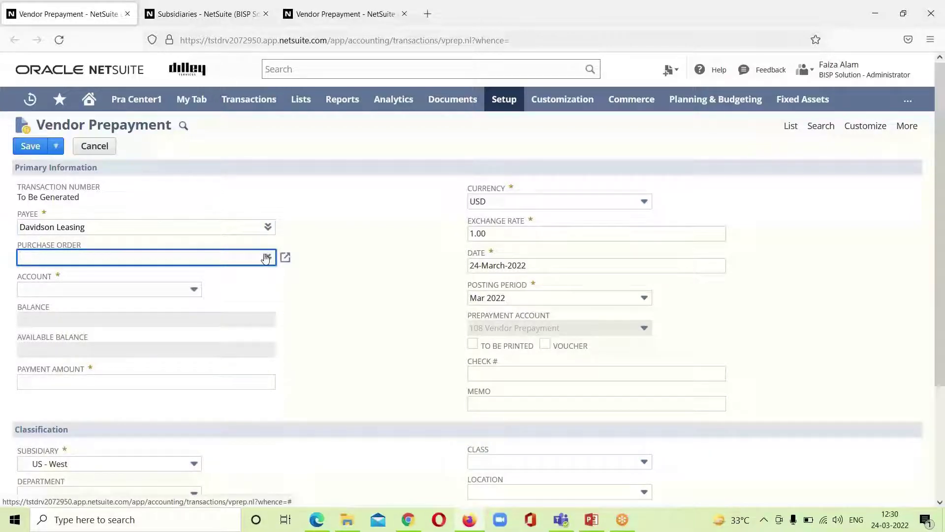
- Select the AVR account for the Davidson Leasing prepayment and set the payment amount to 2000, without choosing a purchase order
{"action": "left_click", "coordinate": [194, 293]}
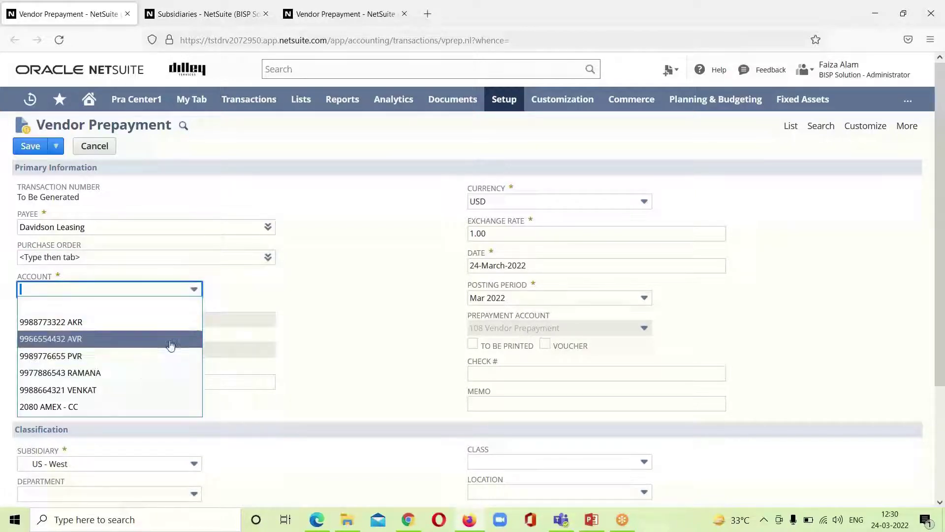
{"action": "left_click", "coordinate": [171, 340]}
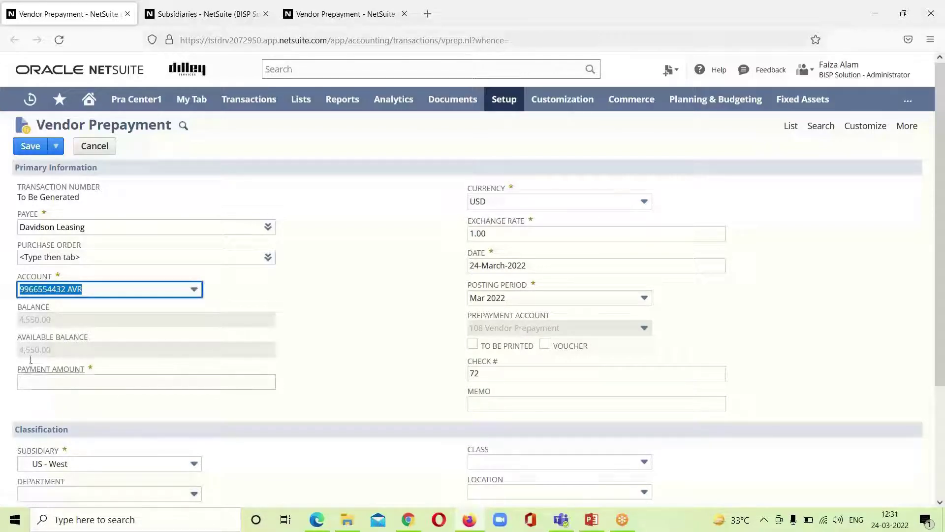
{"action": "left_click", "coordinate": [20, 381]}
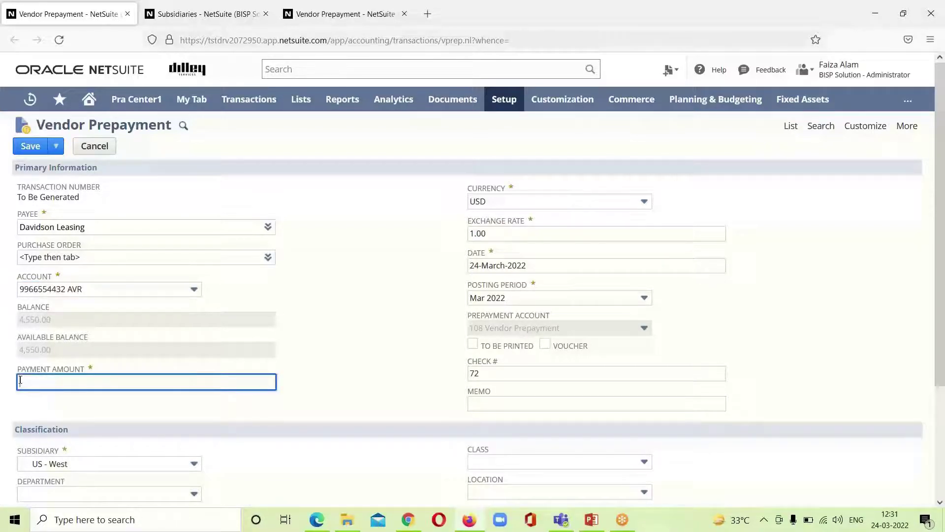
{"action": "type", "text": "3"}
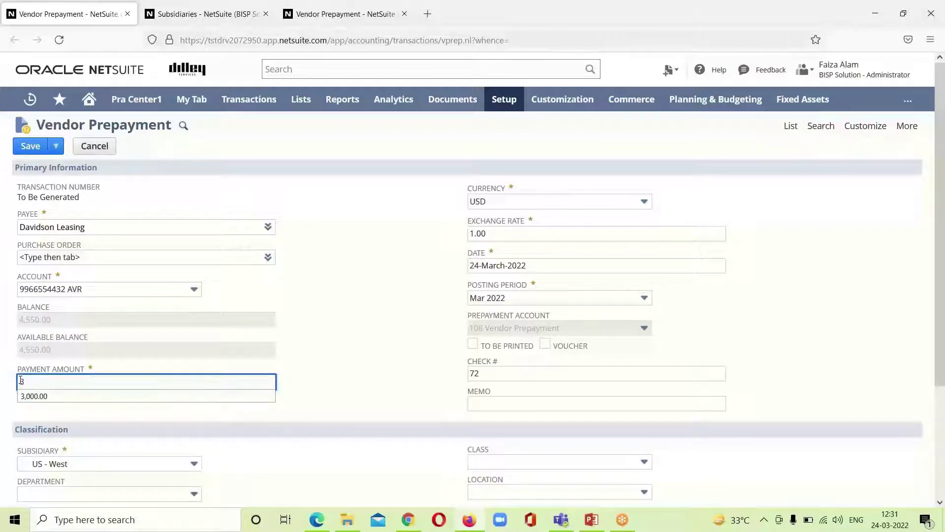
{"action": "key", "text": "BackSpace"}
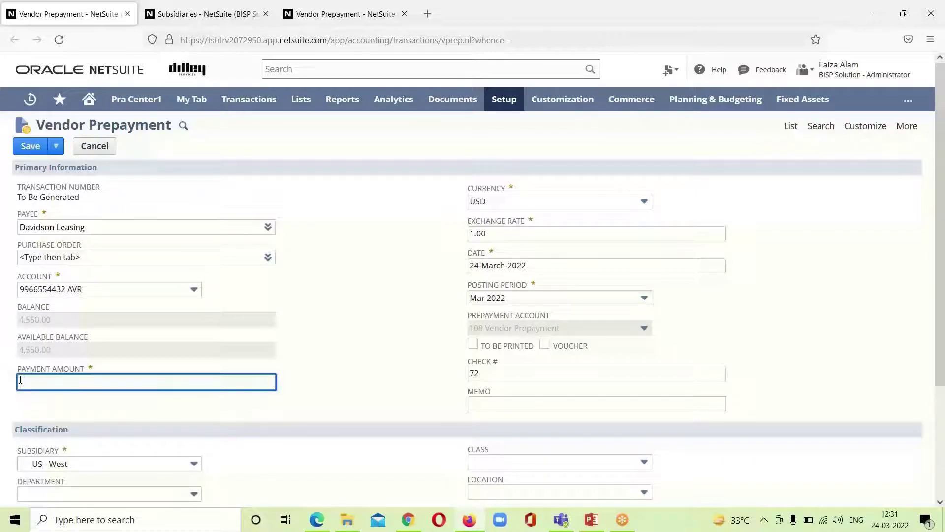
{"action": "type", "text": "5000"}
{"action": "key", "text": "BackSpace"}
{"action": "key", "text": "BackSpace"}
{"action": "type", "text": "2000"}
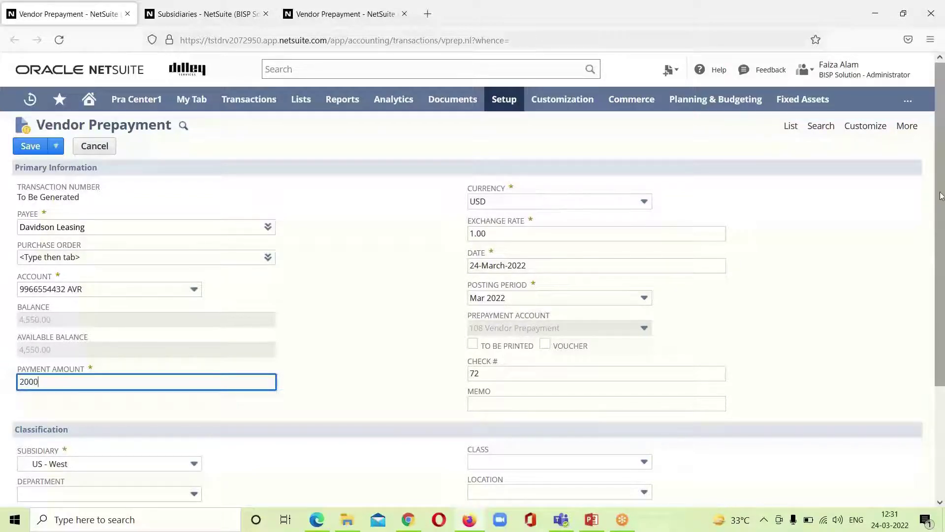
- Check the classification and pay-to details of the Davidson Leasing prepayment and save it
{"action": "scroll", "coordinate": [935, 246], "scroll_direction": "down", "scroll_amount": 3}
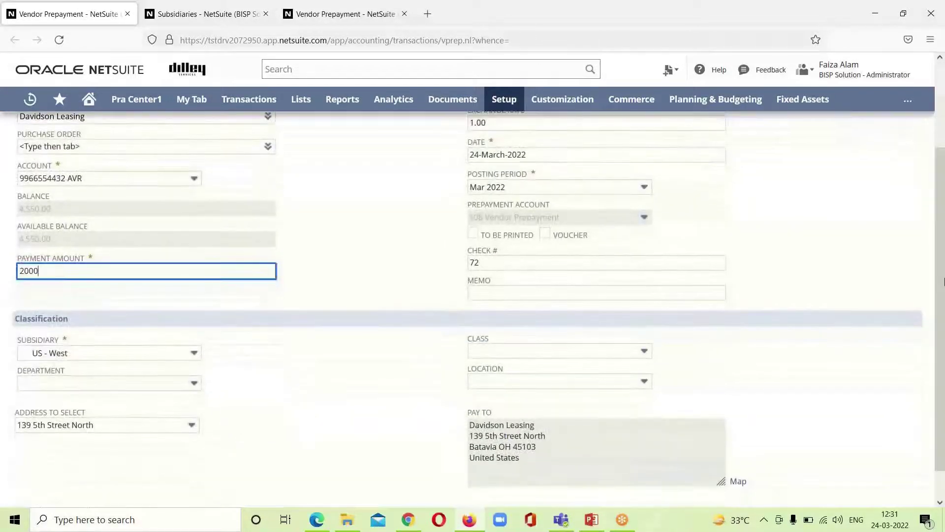
{"action": "scroll", "coordinate": [942, 283], "scroll_direction": "down", "scroll_amount": 1}
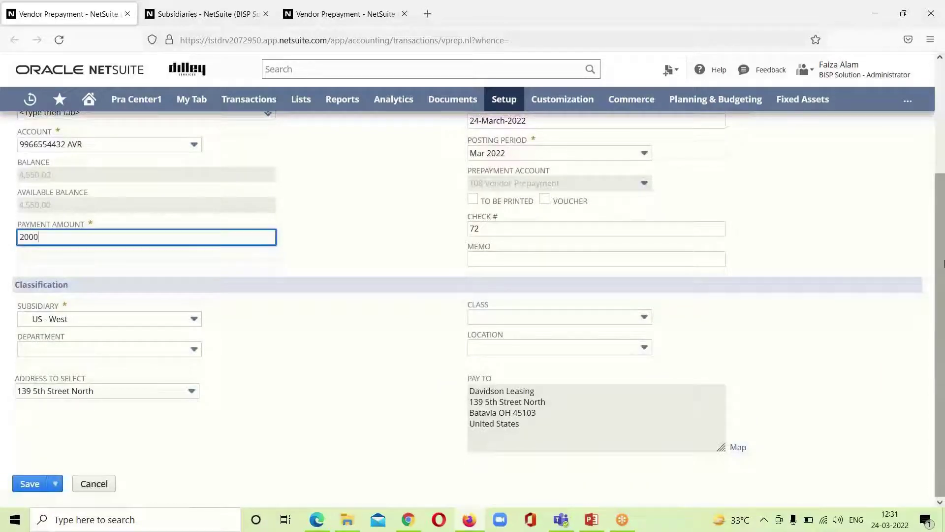
{"action": "scroll", "coordinate": [938, 296], "scroll_direction": "up", "scroll_amount": 4}
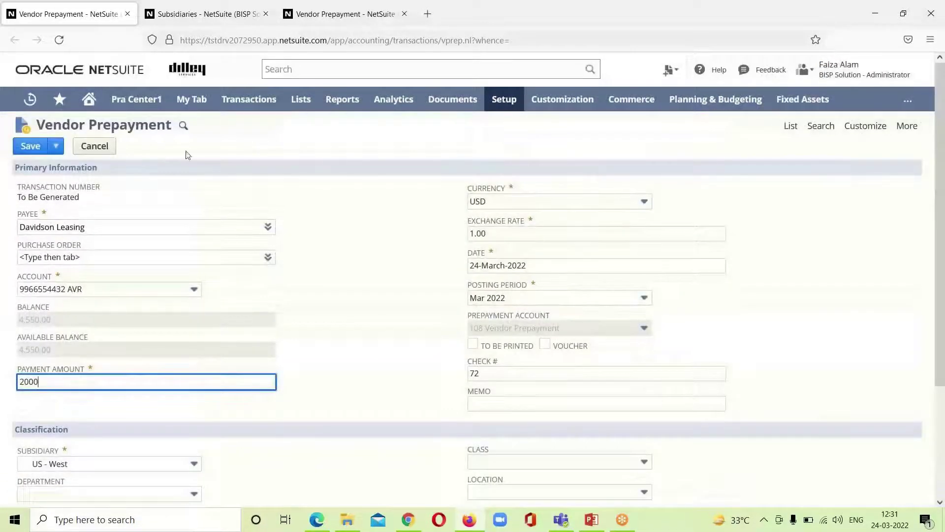
{"action": "left_click", "coordinate": [28, 147]}
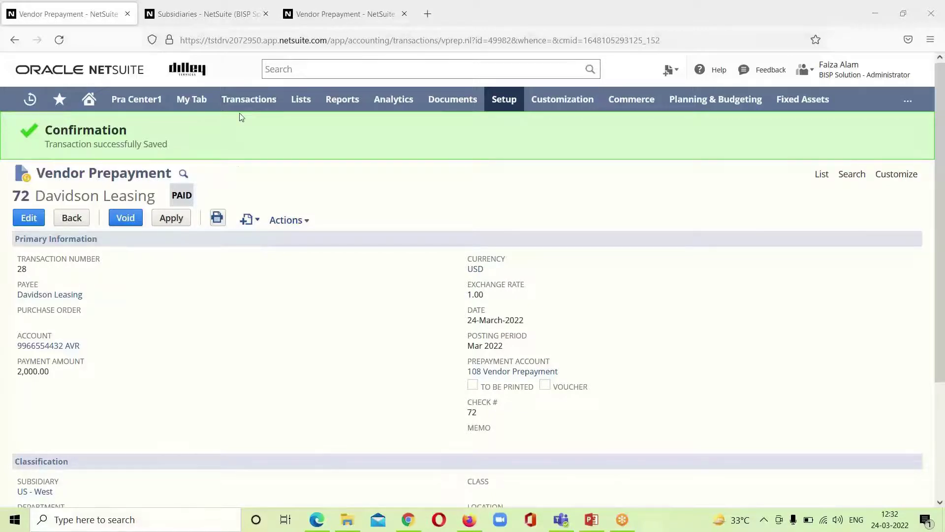
- Open the list of vendor prepayments
{"action": "mouse_move", "coordinate": [250, 96]}
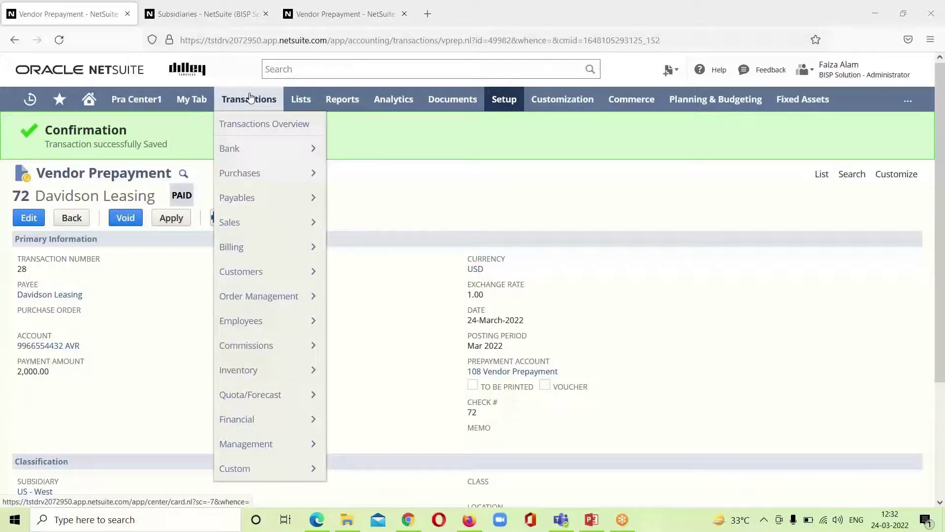
{"action": "mouse_move", "coordinate": [272, 200]}
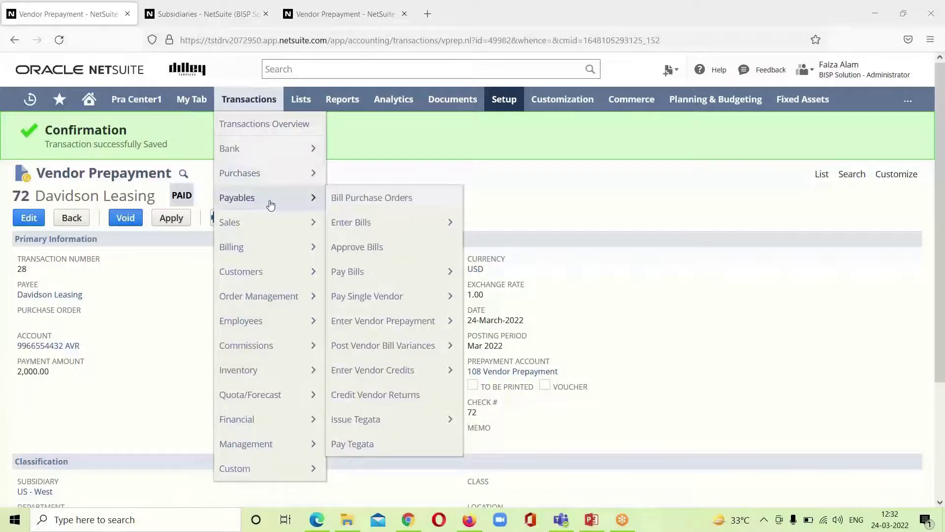
{"action": "mouse_move", "coordinate": [389, 321]}
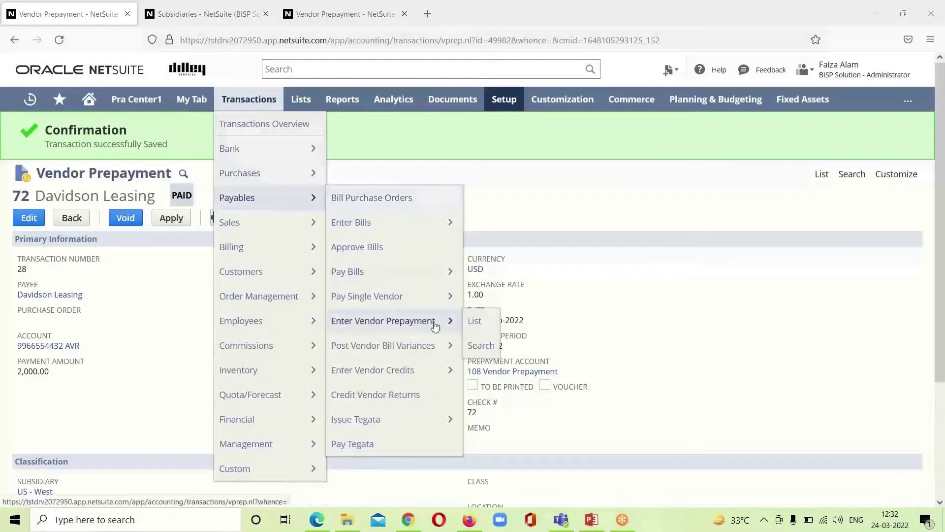
{"action": "left_click", "coordinate": [476, 325]}
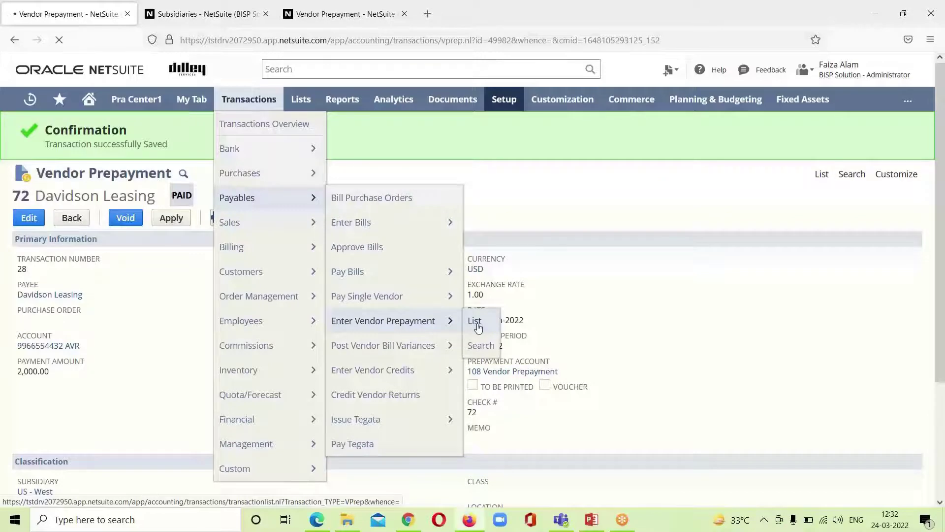